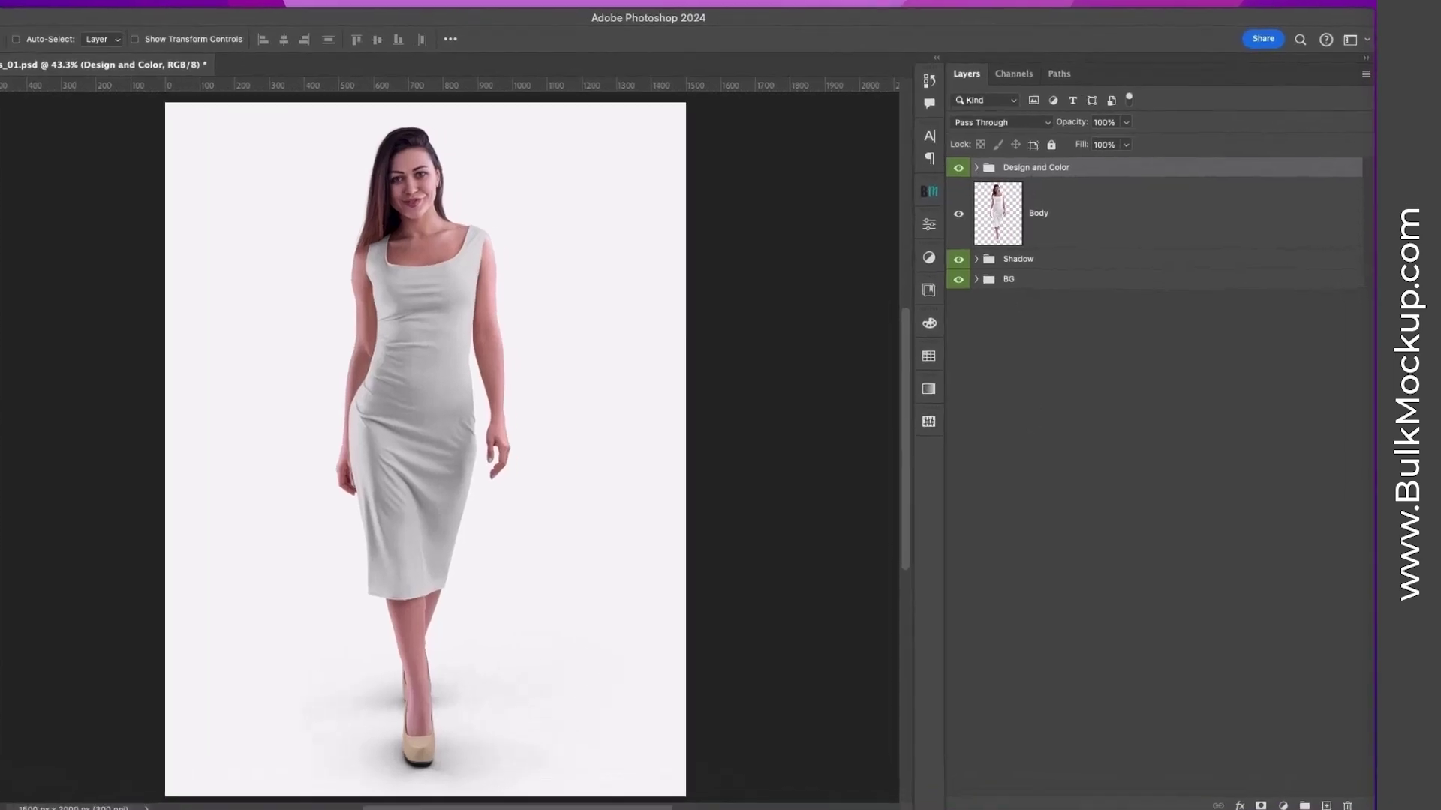
- Expand the Design and Color group and open the Your Design (double click) smart object
click(1005, 182)
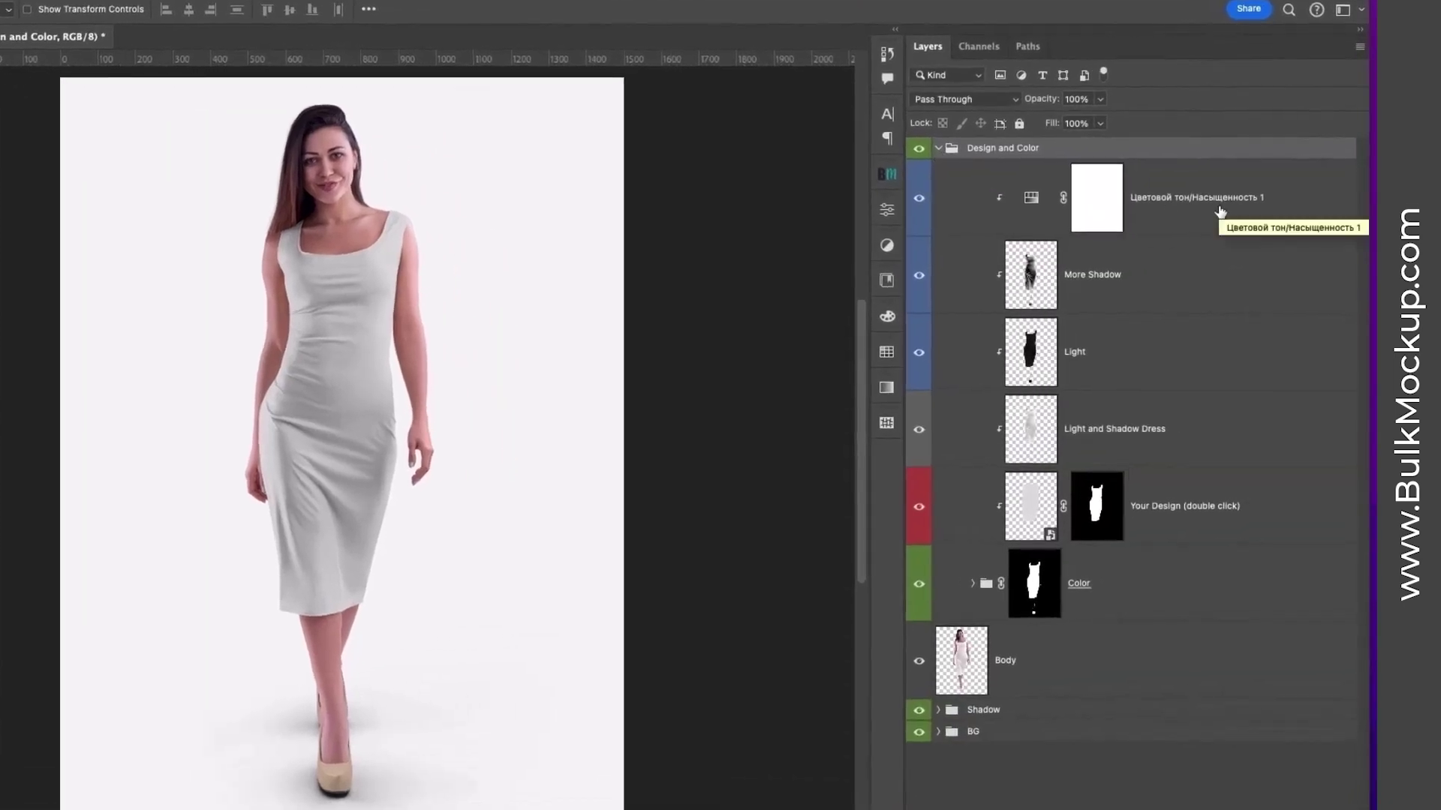
click(1199, 518)
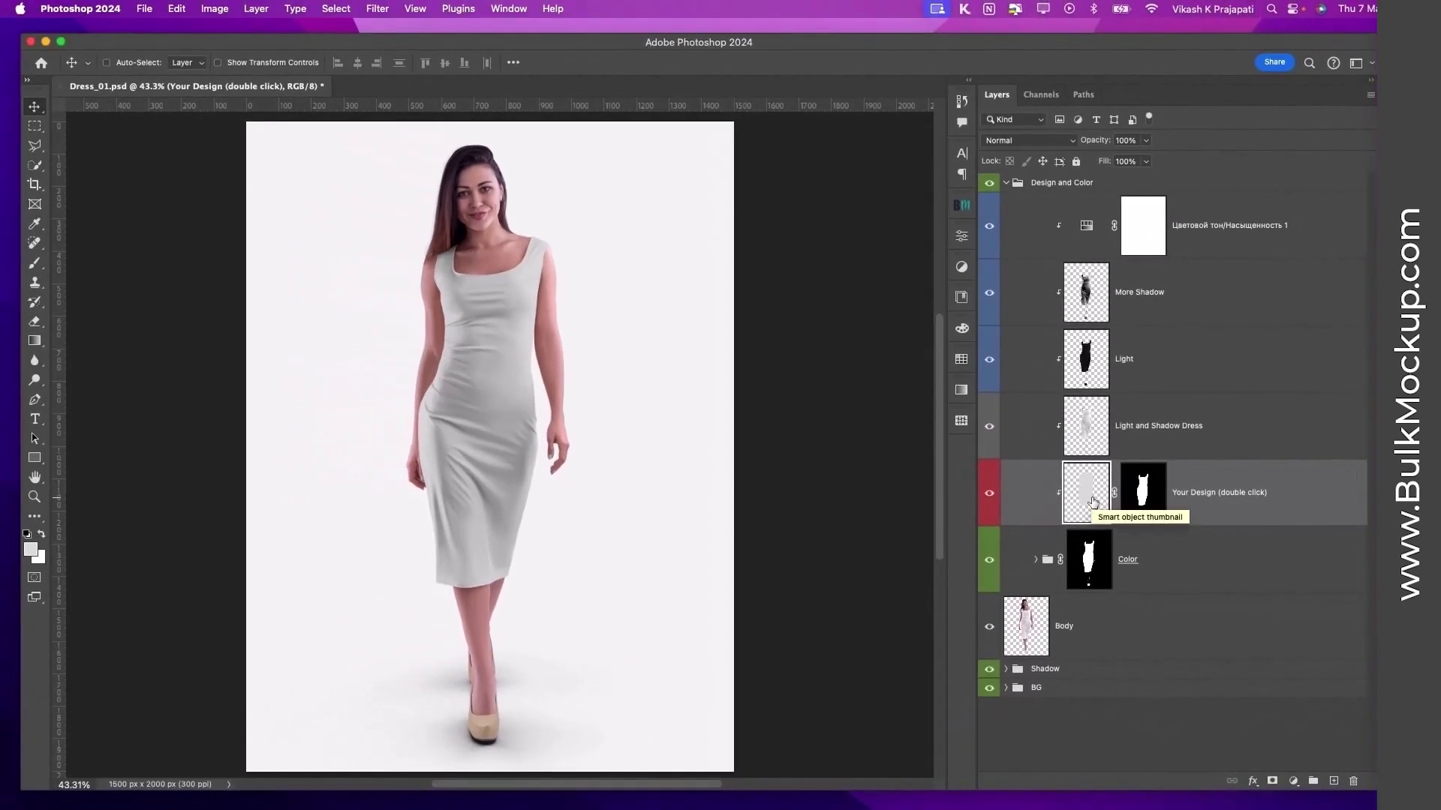
double_click(1086, 494)
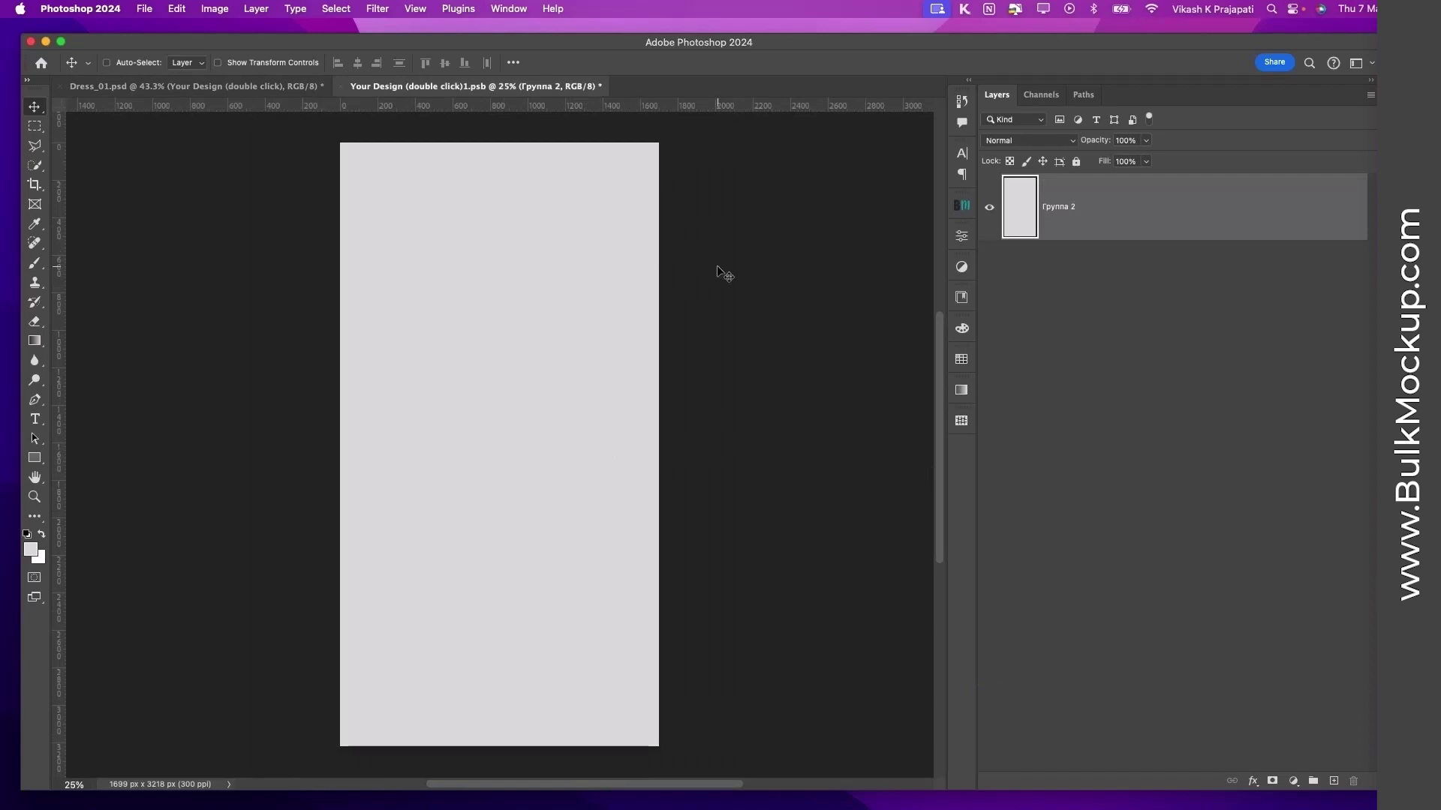
- Place 1.png onto the design canvas and stretch it top to bottom to fill it
key(super+Tab)
mouse_move(936, 251)
mouse_down()
mouse_move(391, 321)
mouse_move(501, 304)
mouse_up()
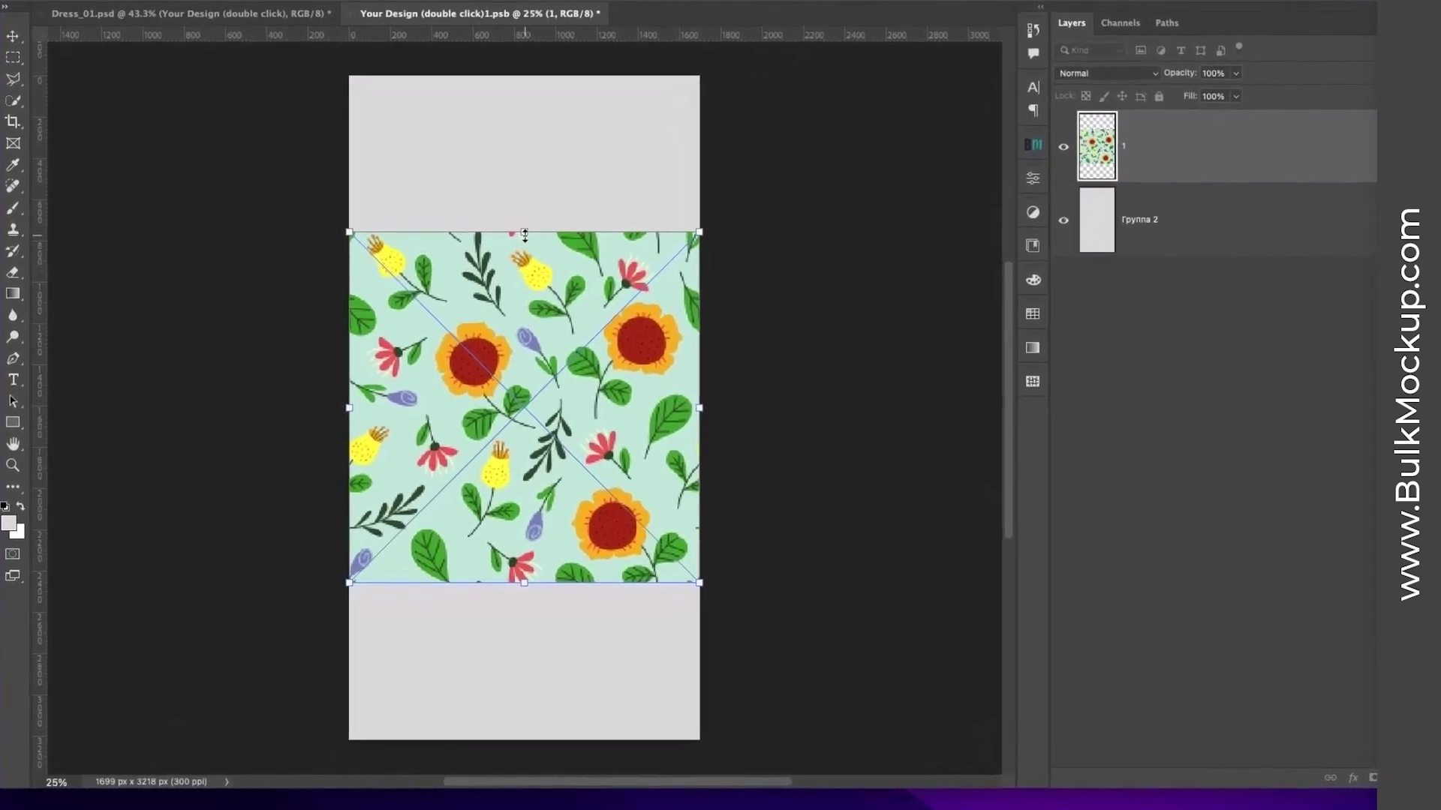
drag(524, 234, 524, 76)
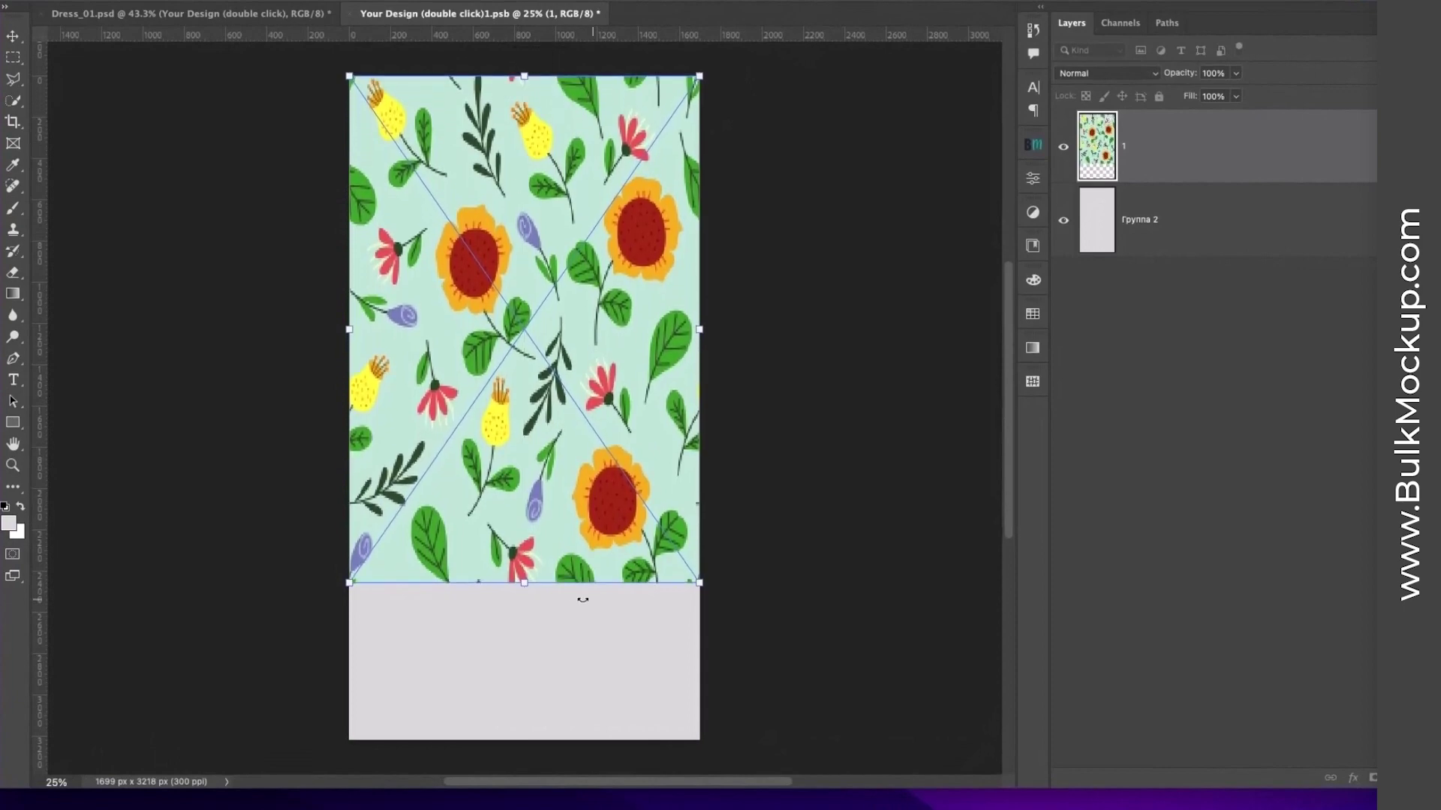
drag(521, 584, 521, 739)
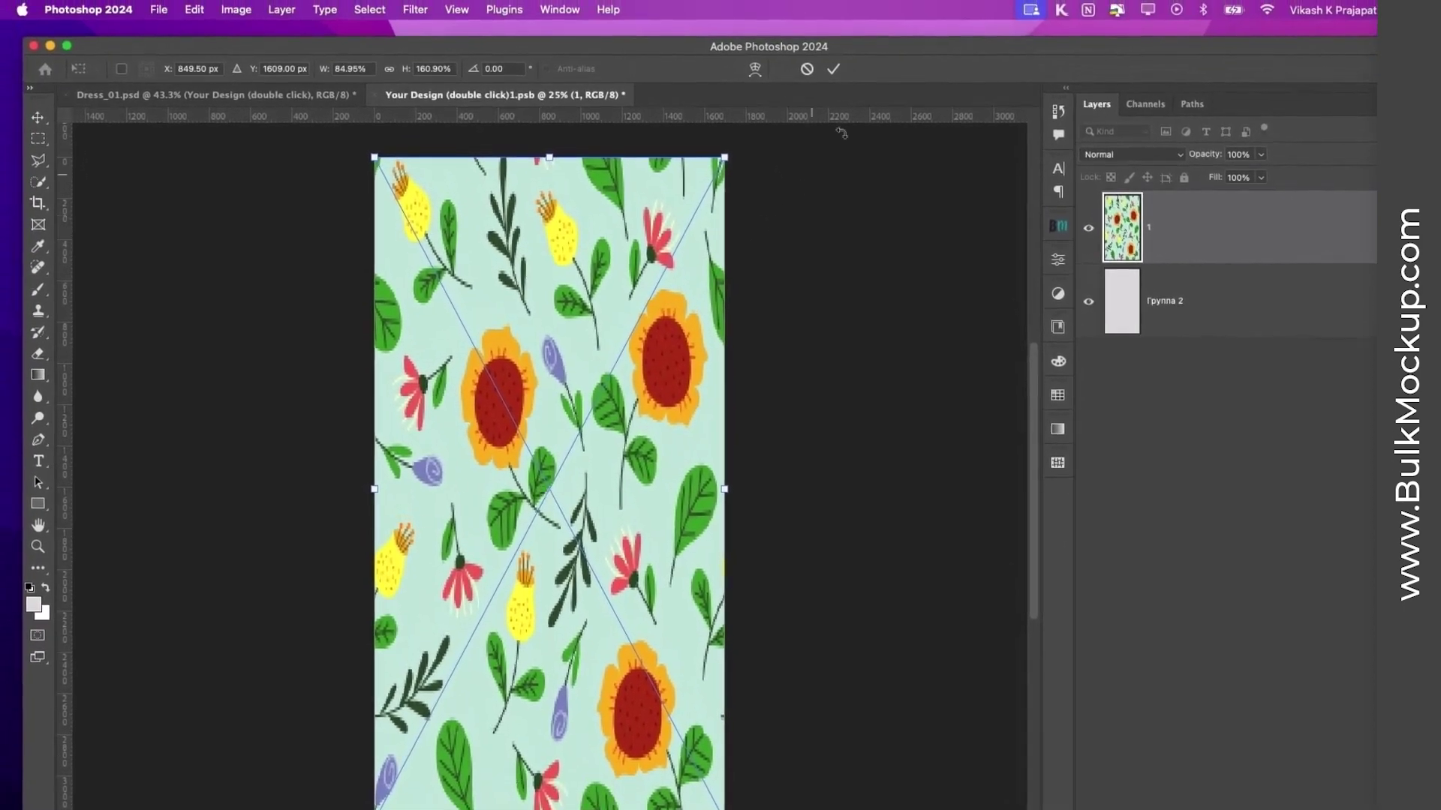
click(834, 69)
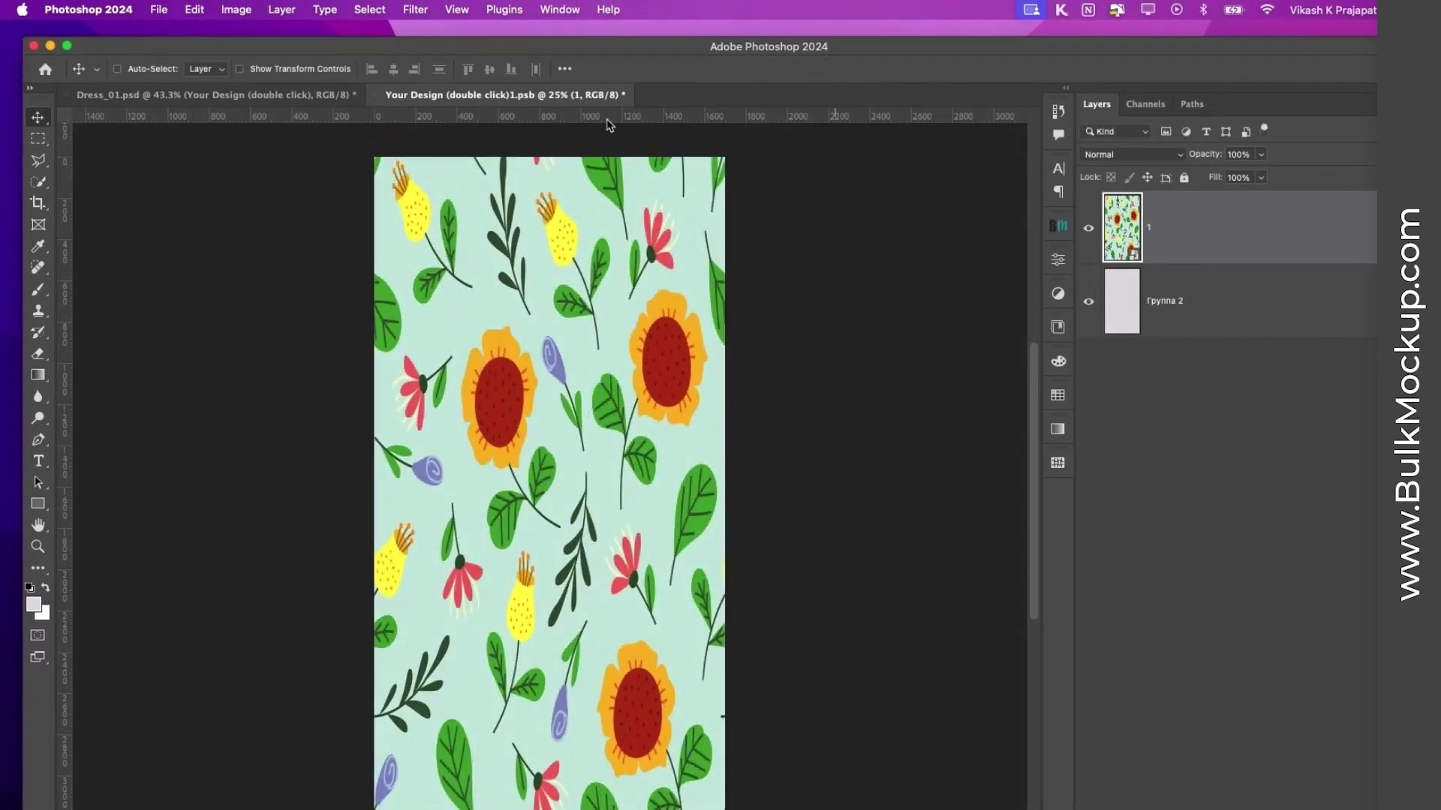
click(165, 9)
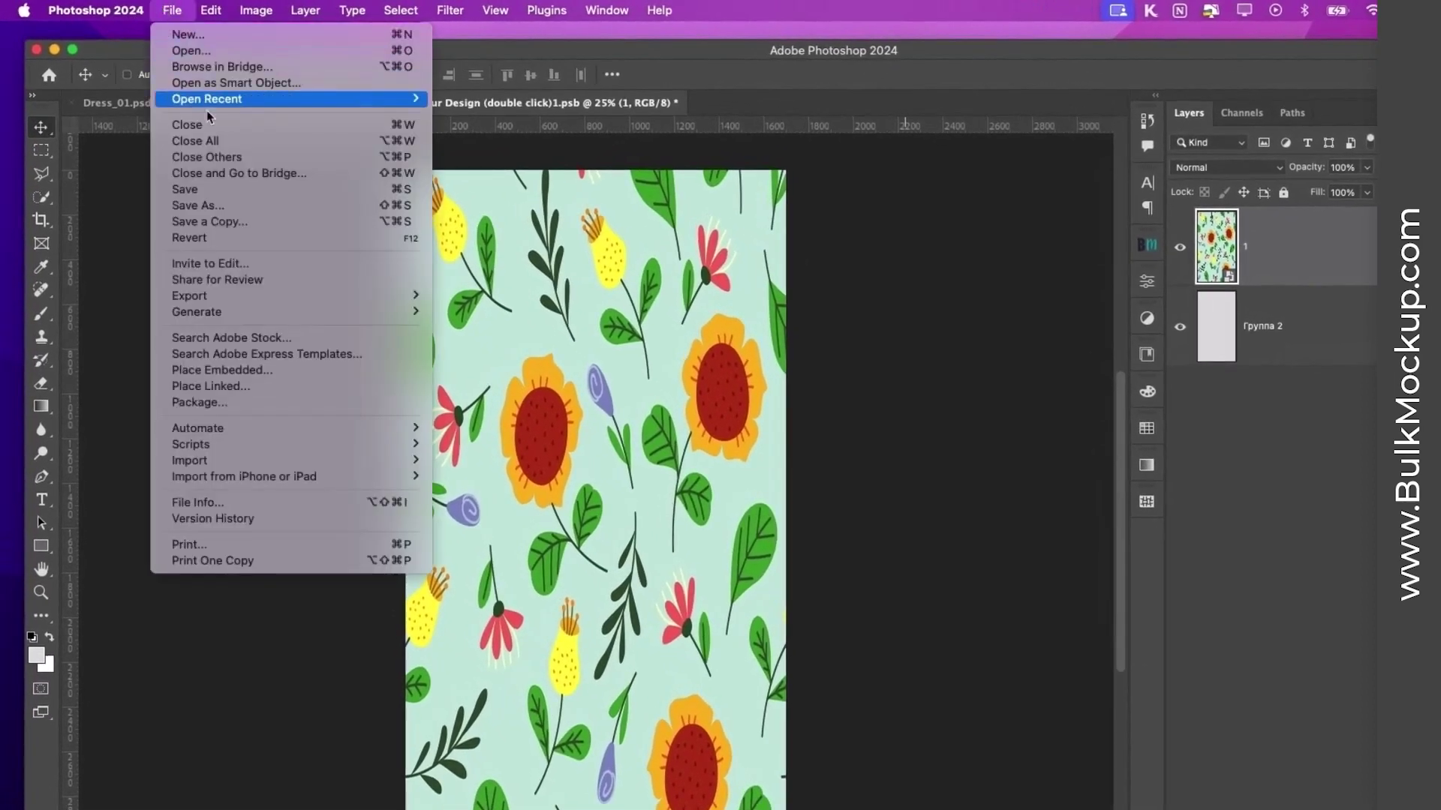
- Save the design, preview the florals on Dress_01.psd, then open 1.png as its own document
click(198, 205)
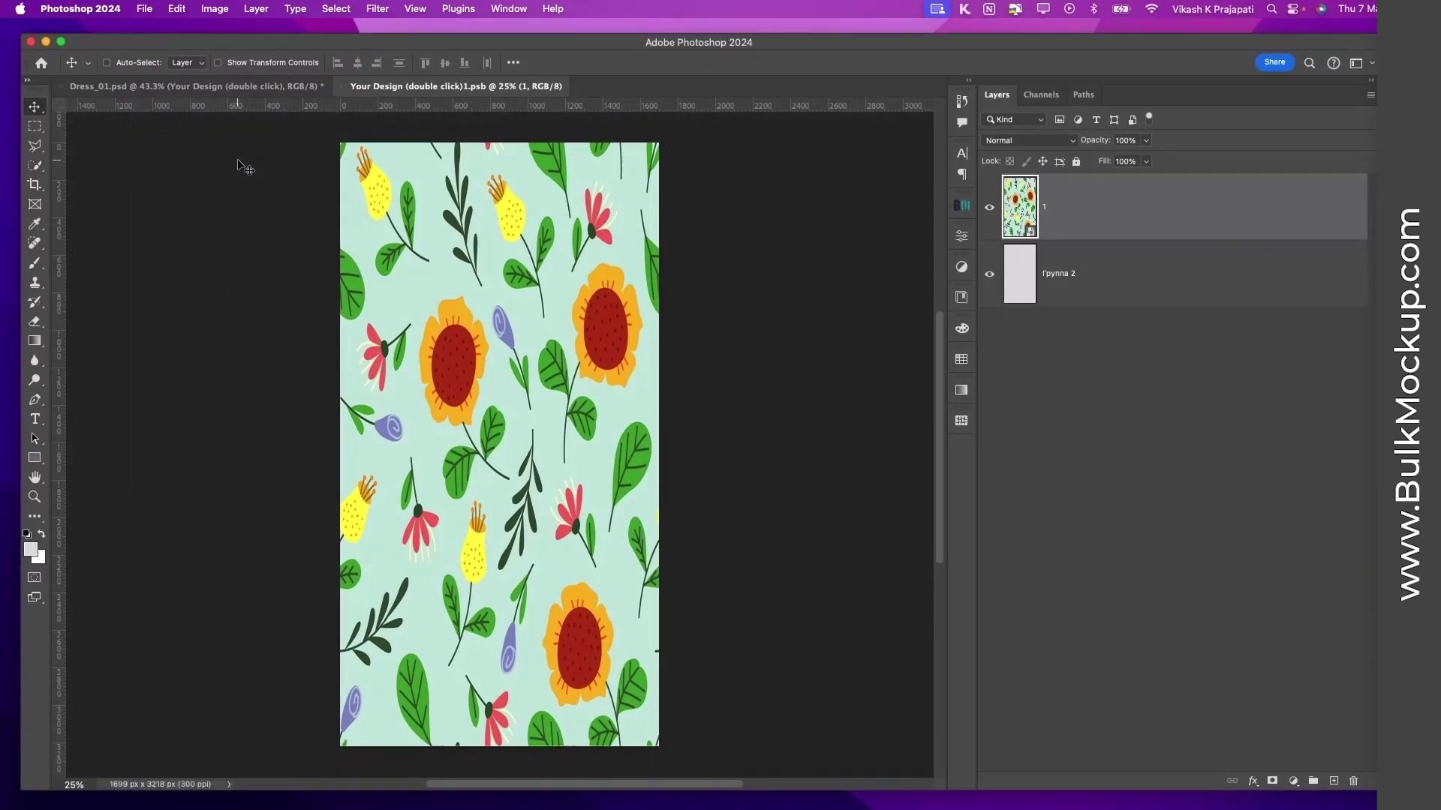
click(195, 86)
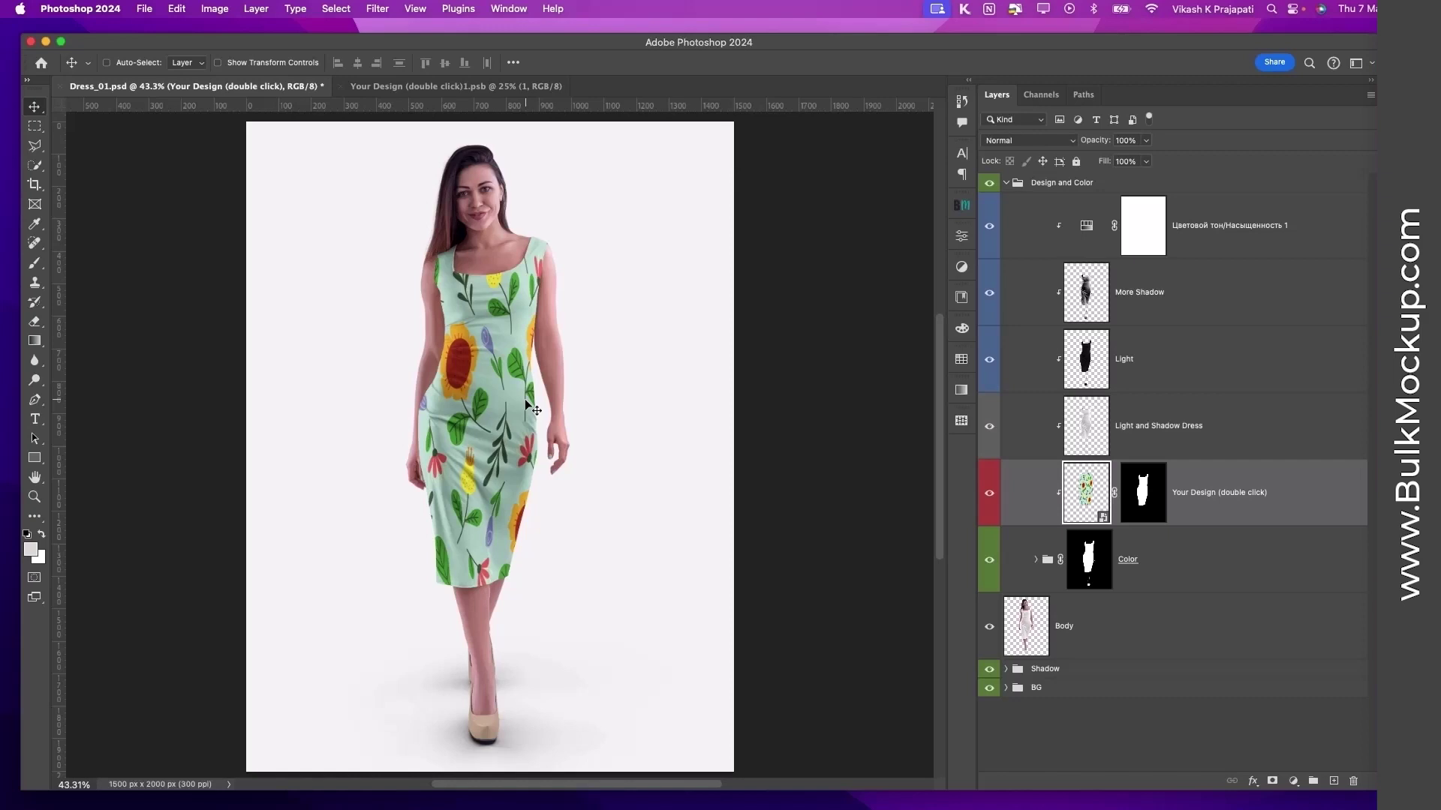
click(397, 87)
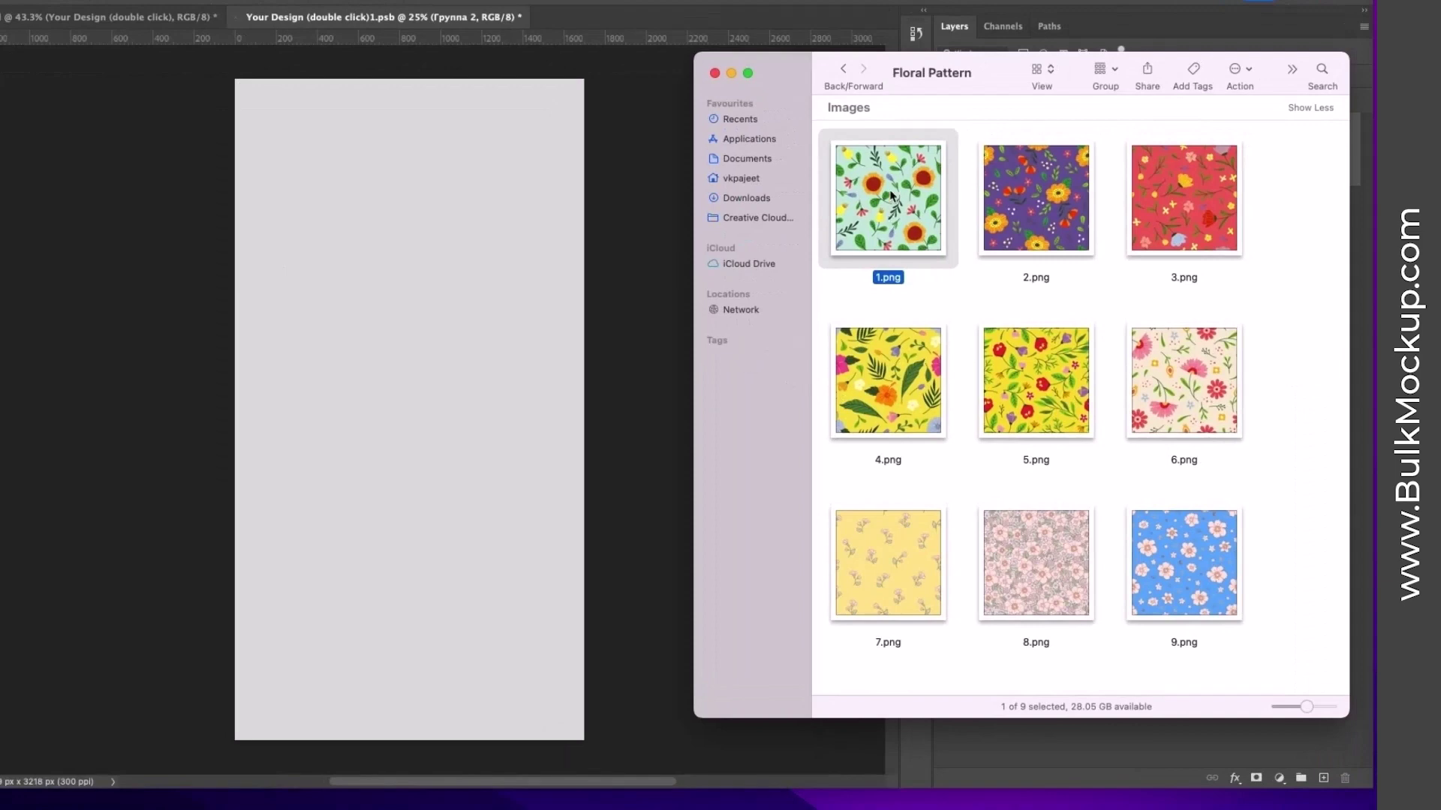
right_click(889, 194)
mouse_move(928, 217)
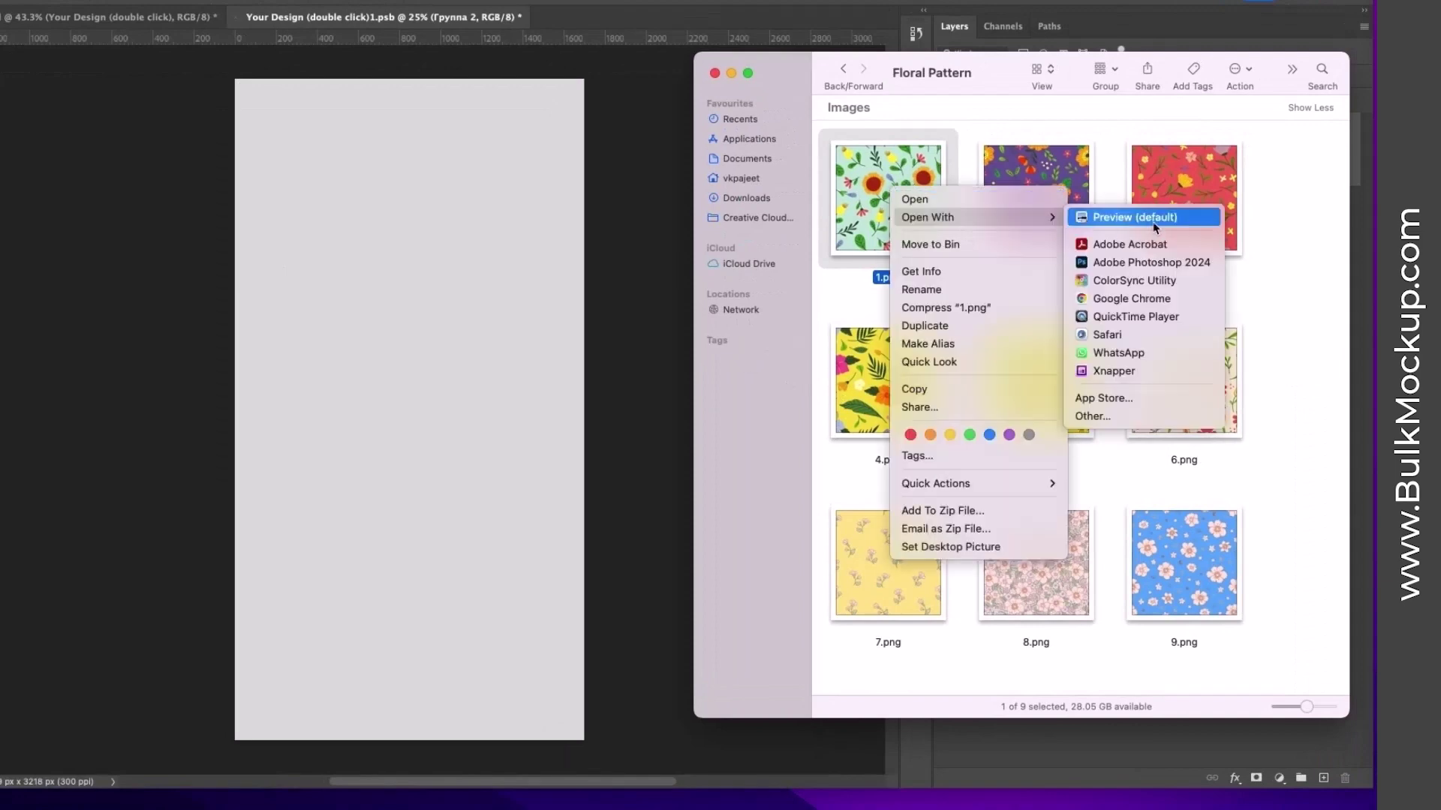
click(1151, 263)
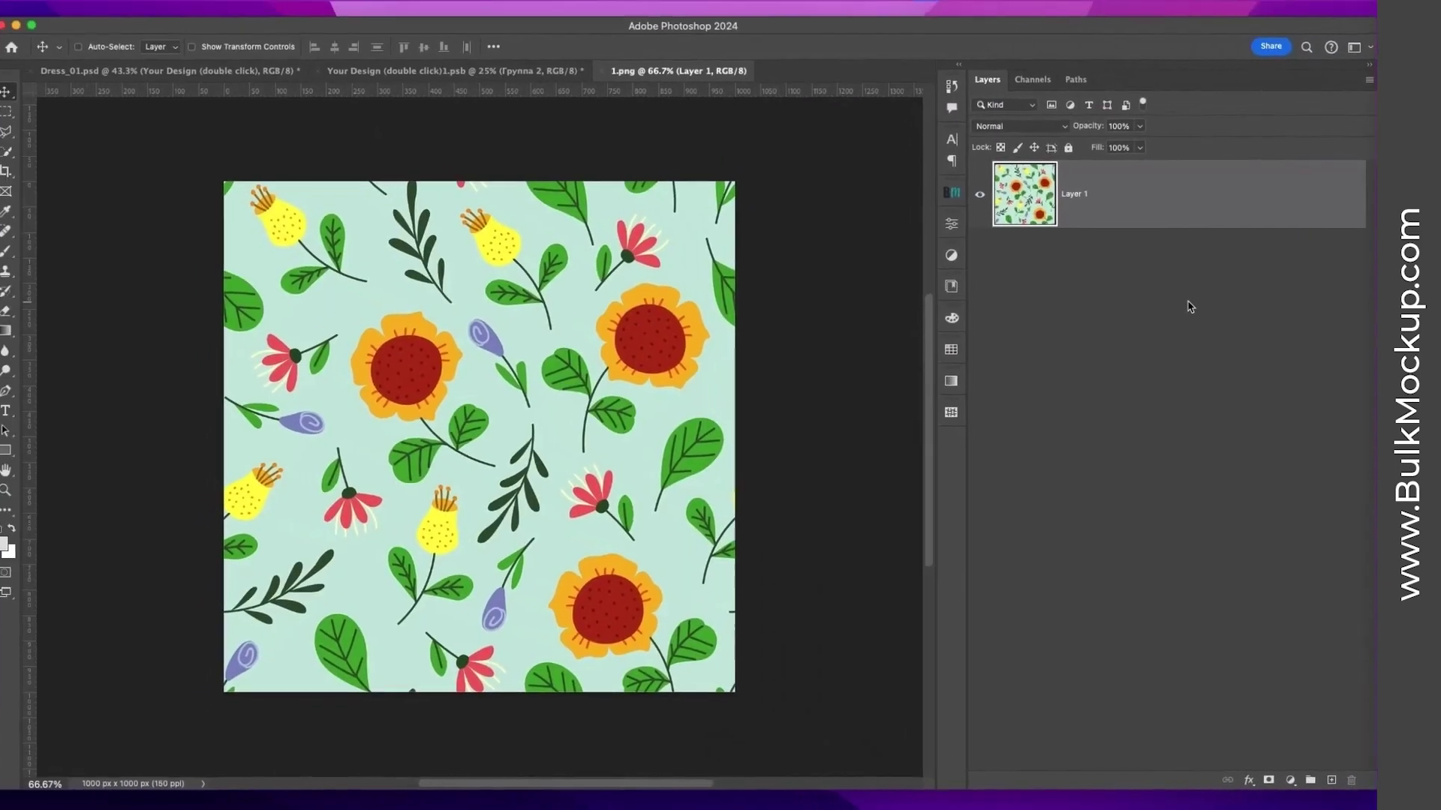
- Define 1.png as a pattern named 1.png and return to the design document
click(176, 9)
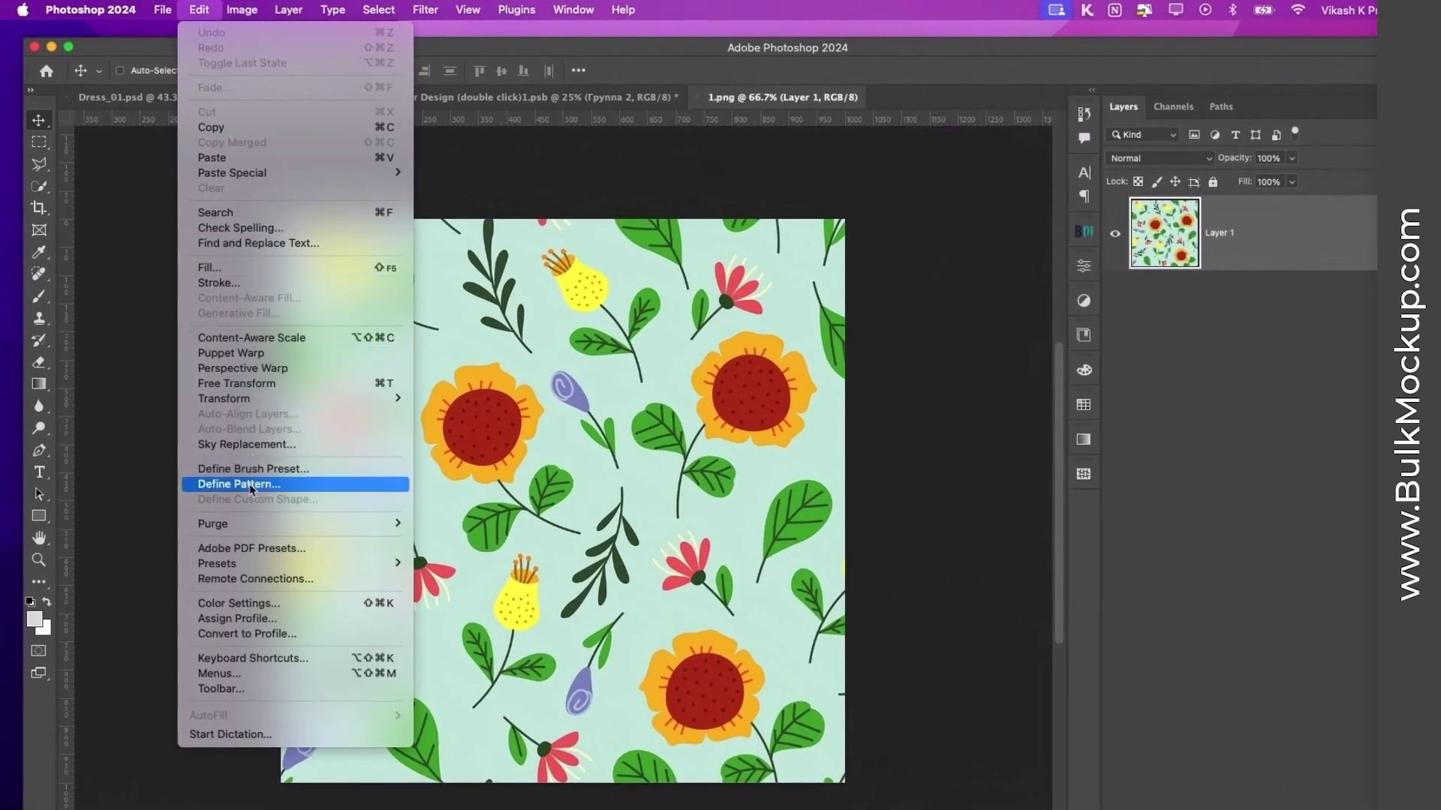
click(239, 484)
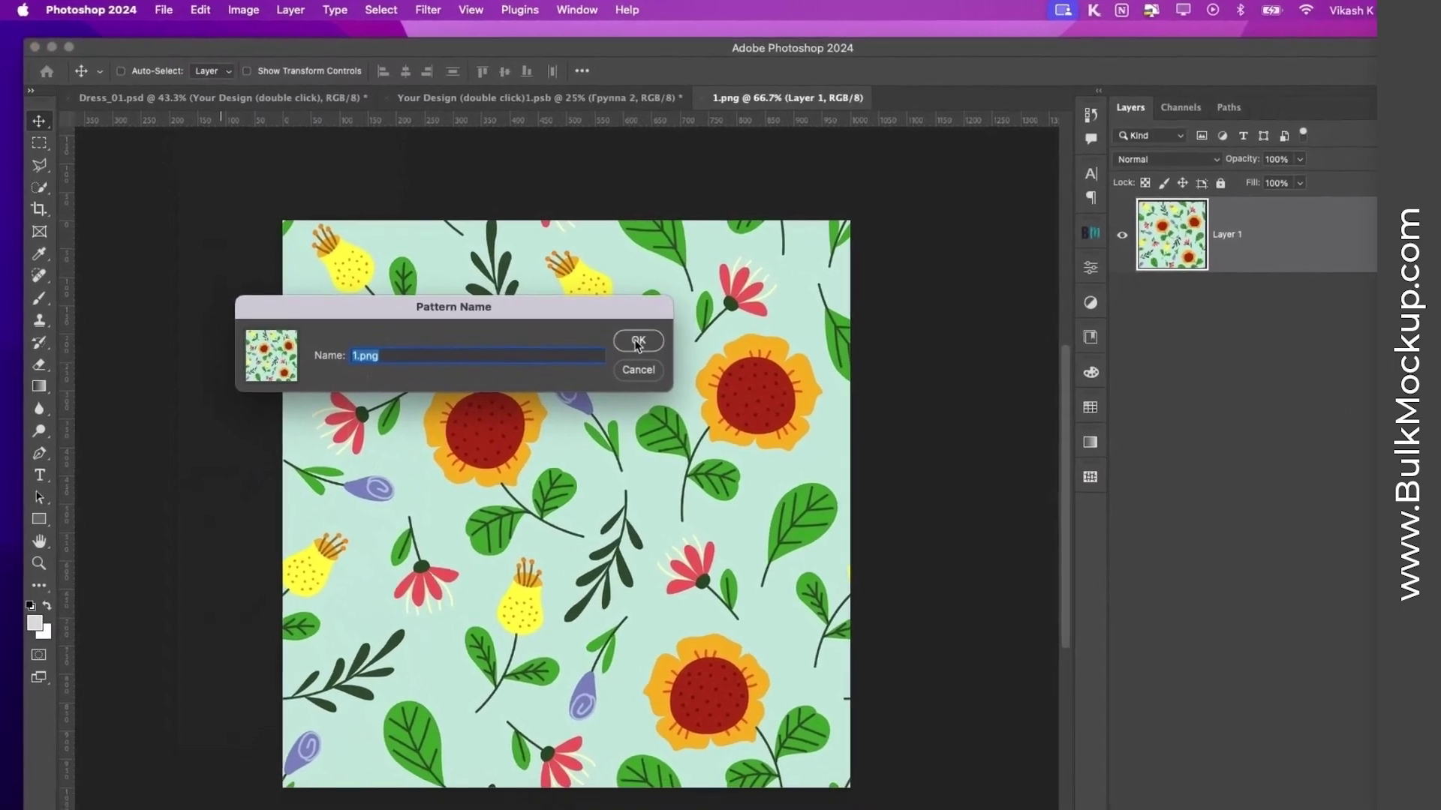
click(666, 355)
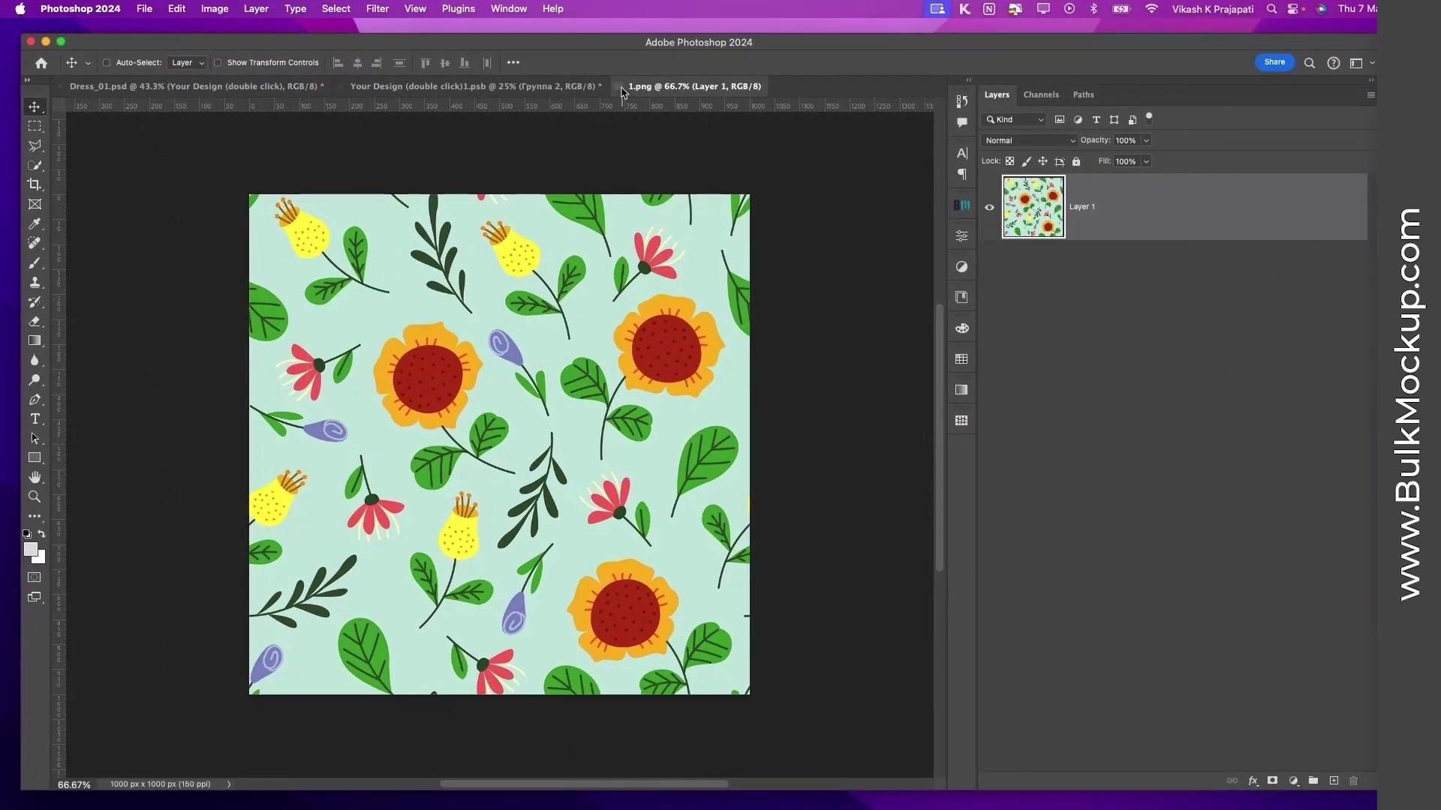
click(473, 87)
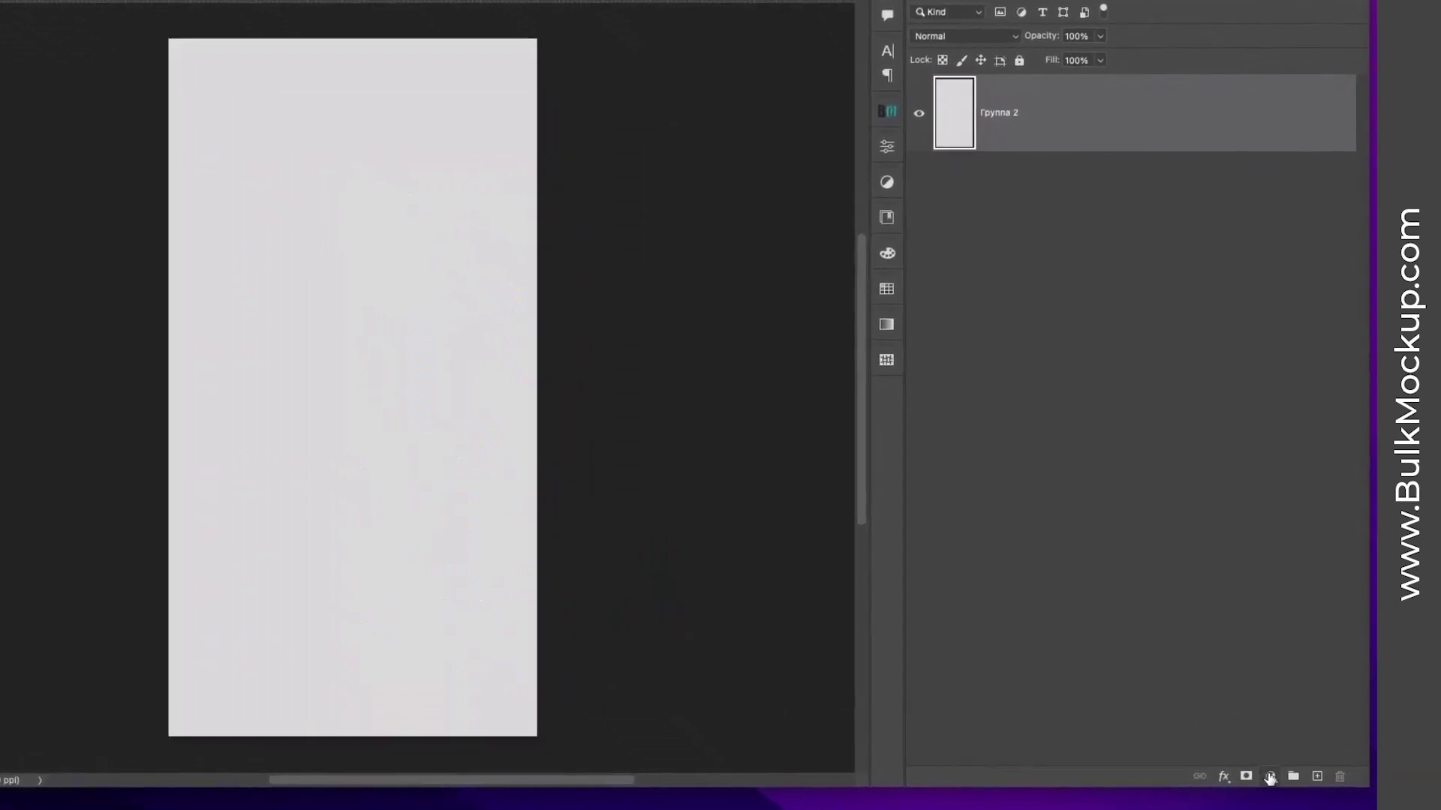
- Add a Pattern Fill layer using the 1.png pattern at 74% scale
click(1270, 777)
click(1320, 558)
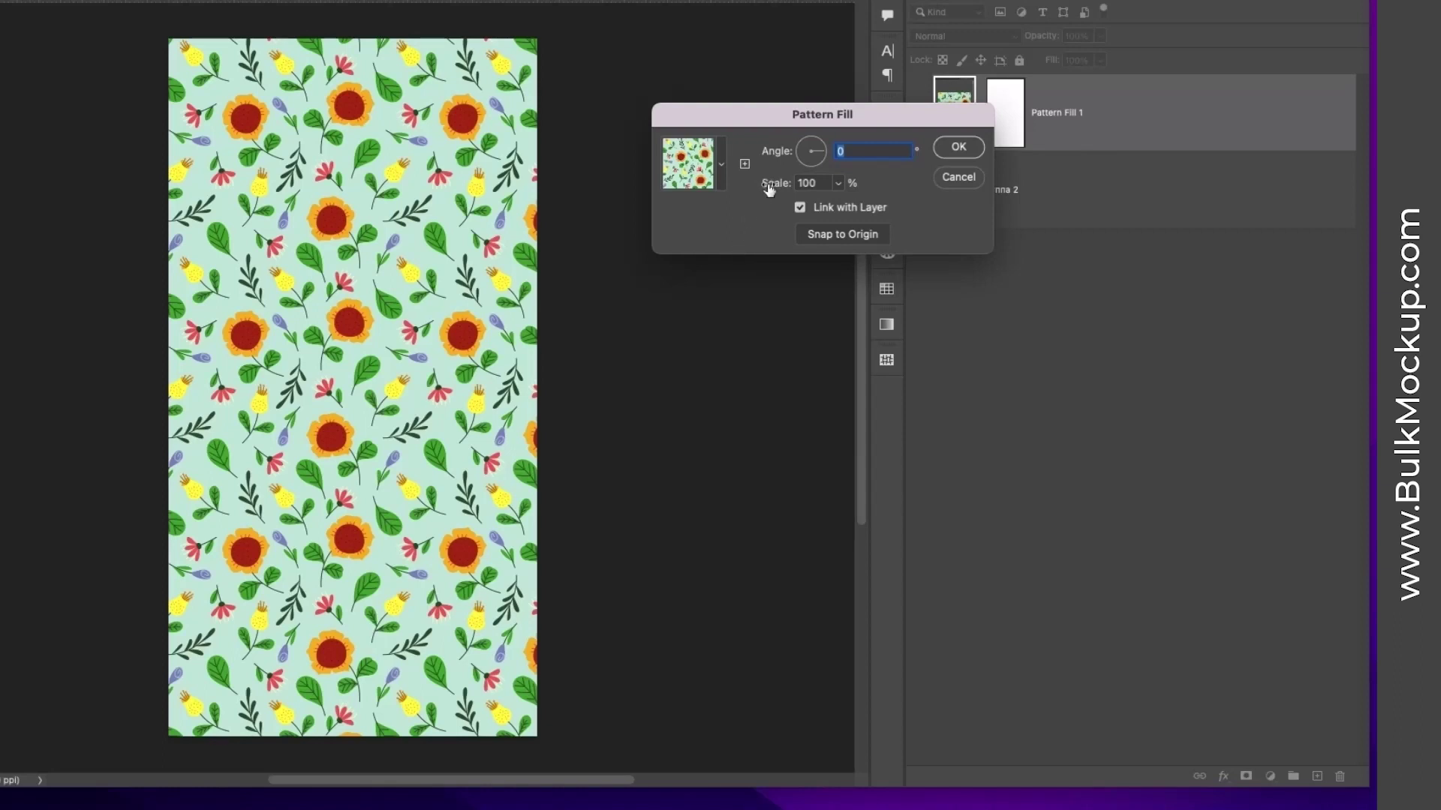
drag(770, 189, 760, 192)
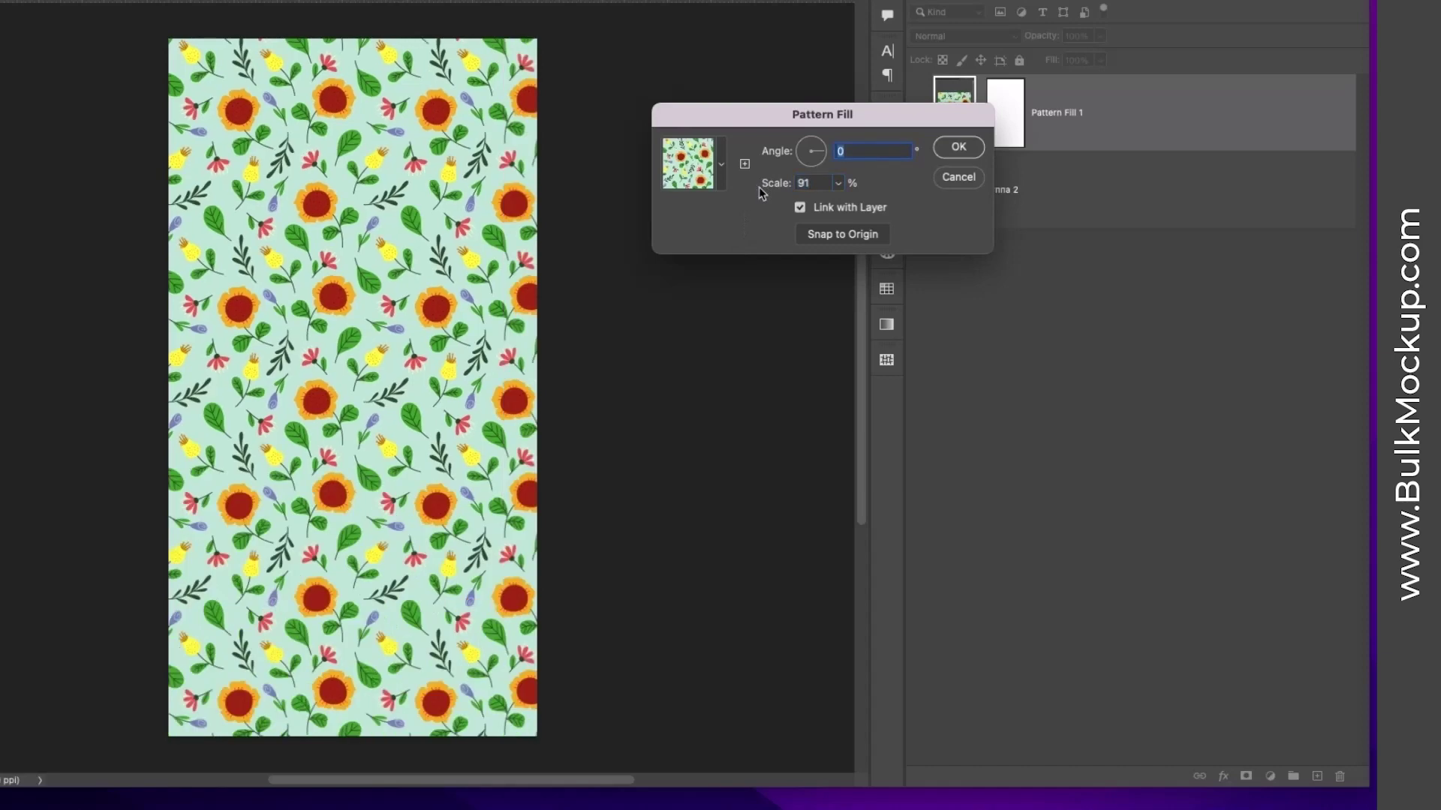
drag(760, 186, 779, 189)
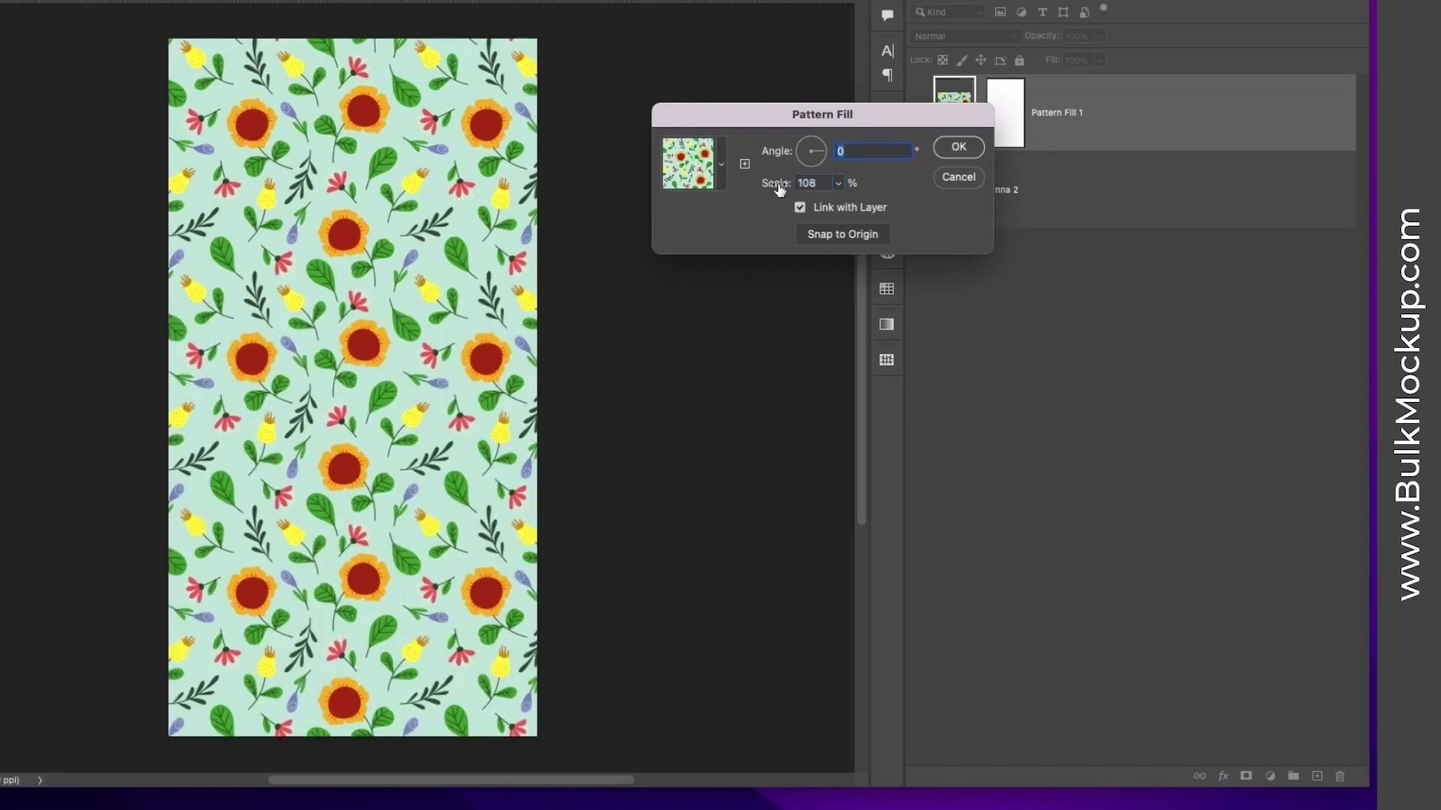
drag(778, 190, 762, 193)
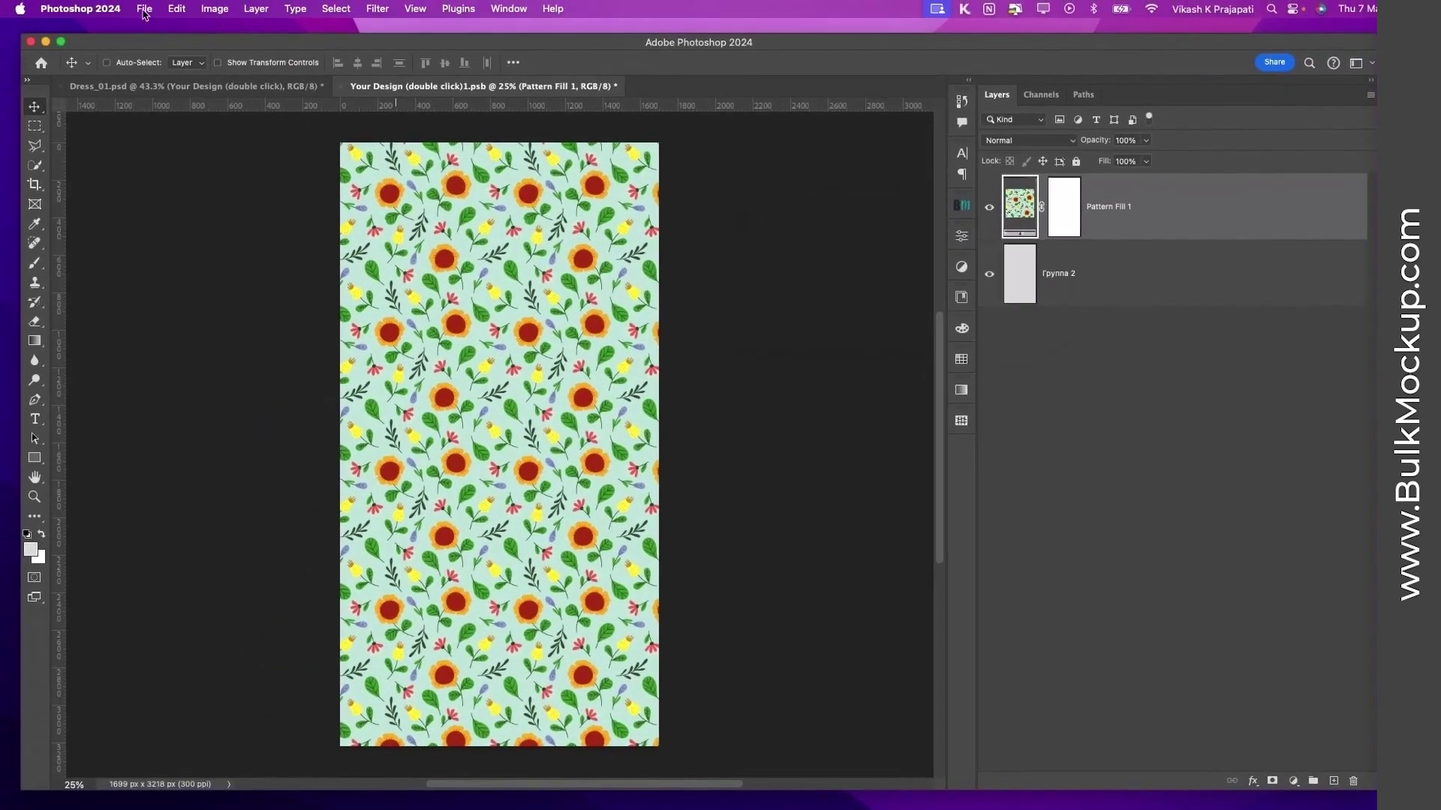
- Save the tiled design document and switch back to the Dress_01.psd mockup
click(144, 9)
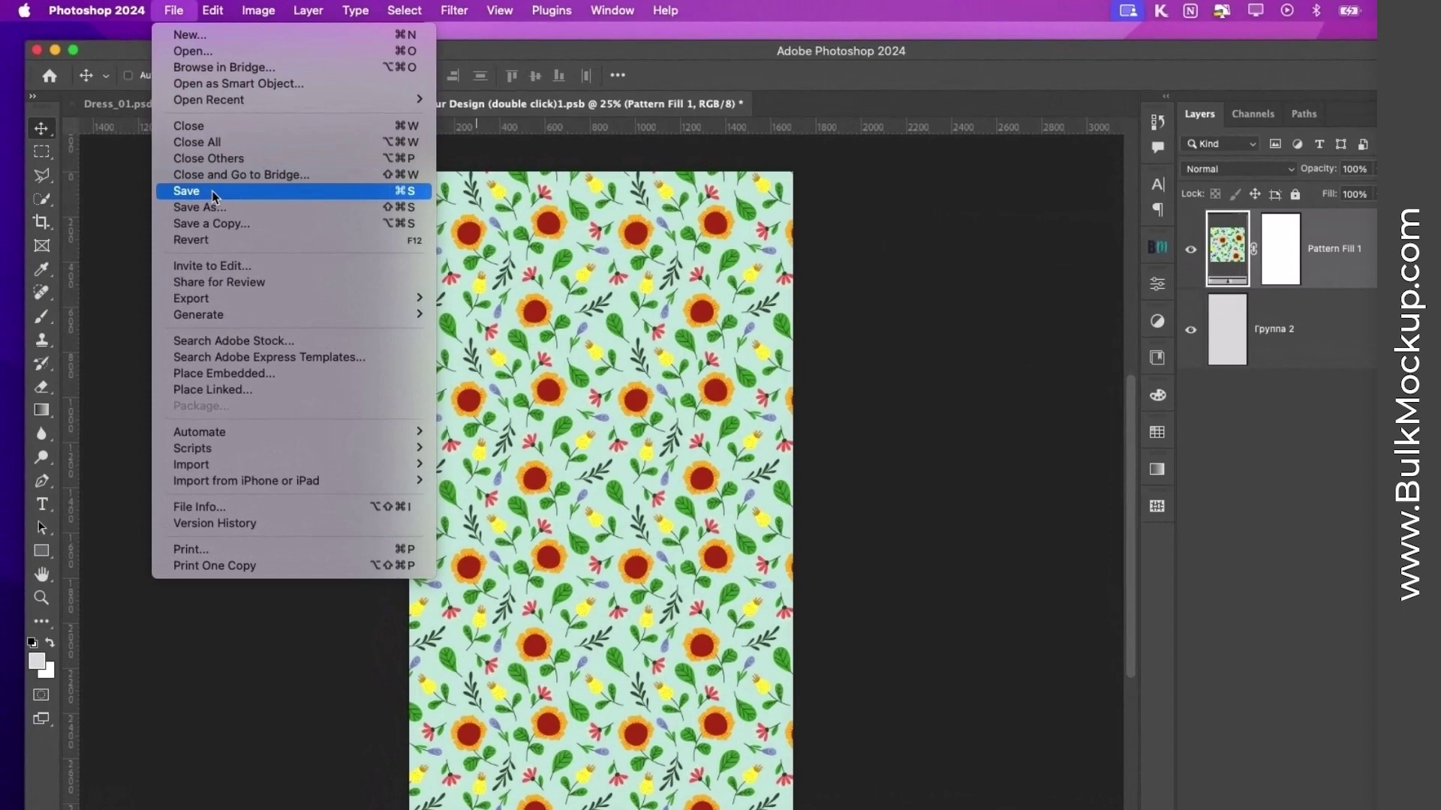
click(158, 189)
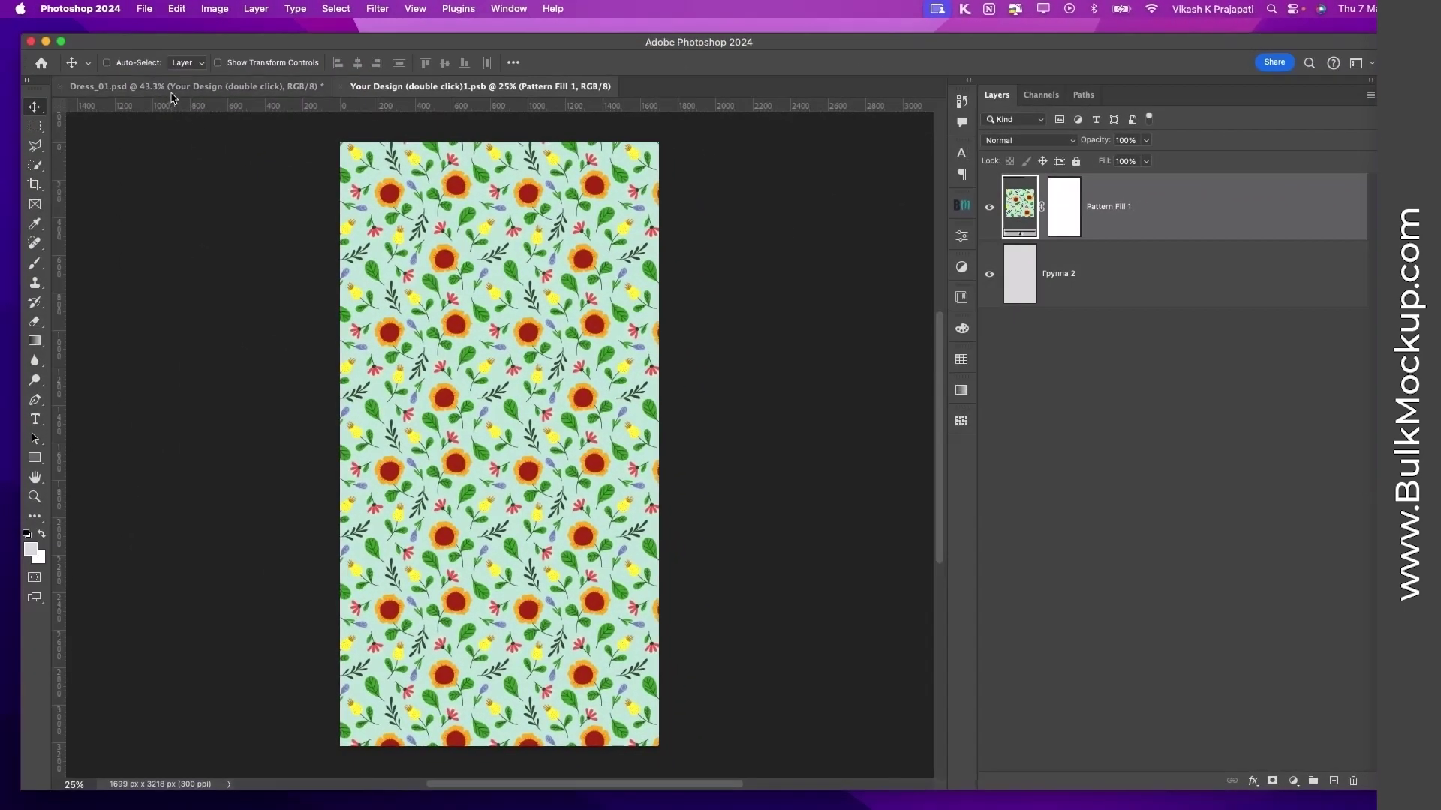
click(171, 88)
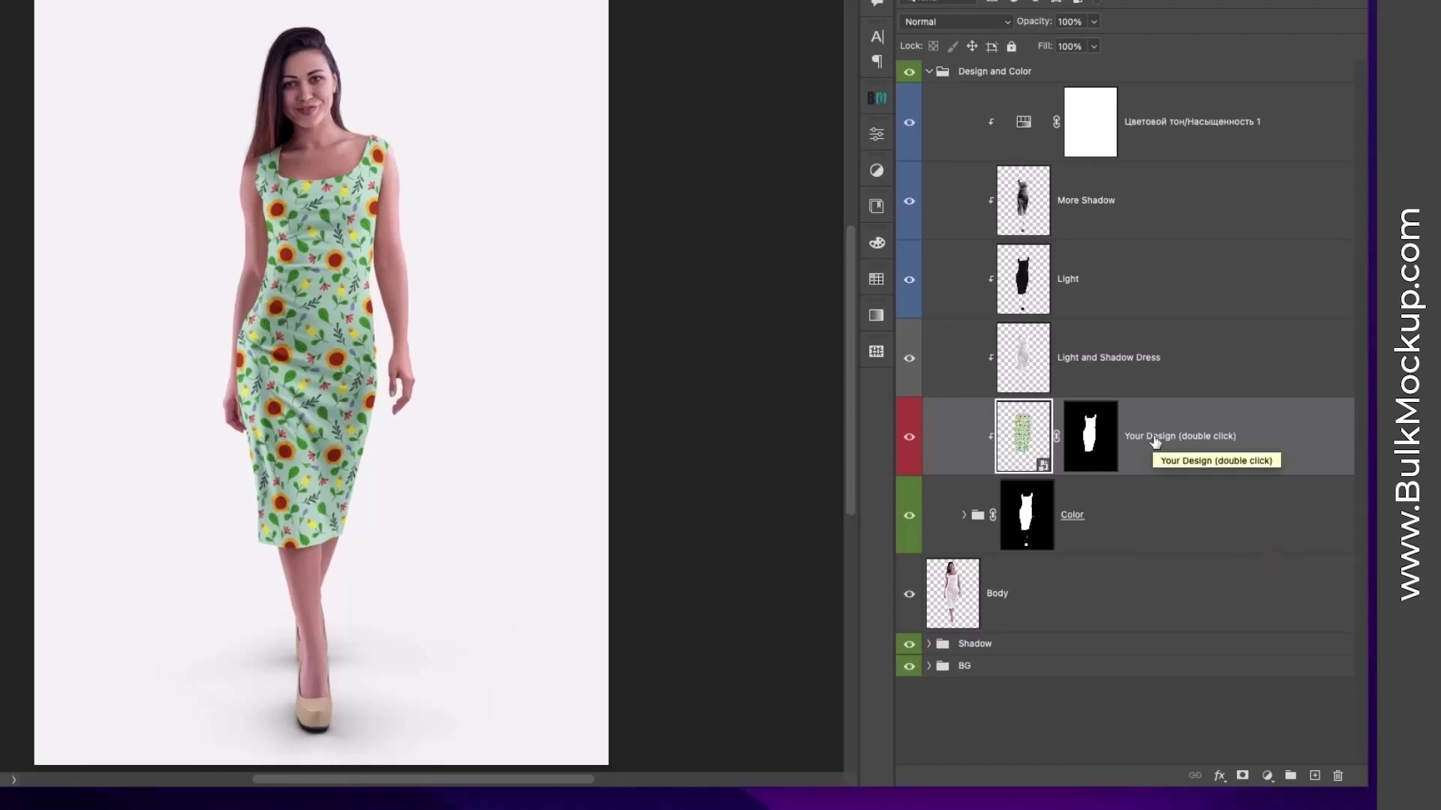
double_click(1155, 439)
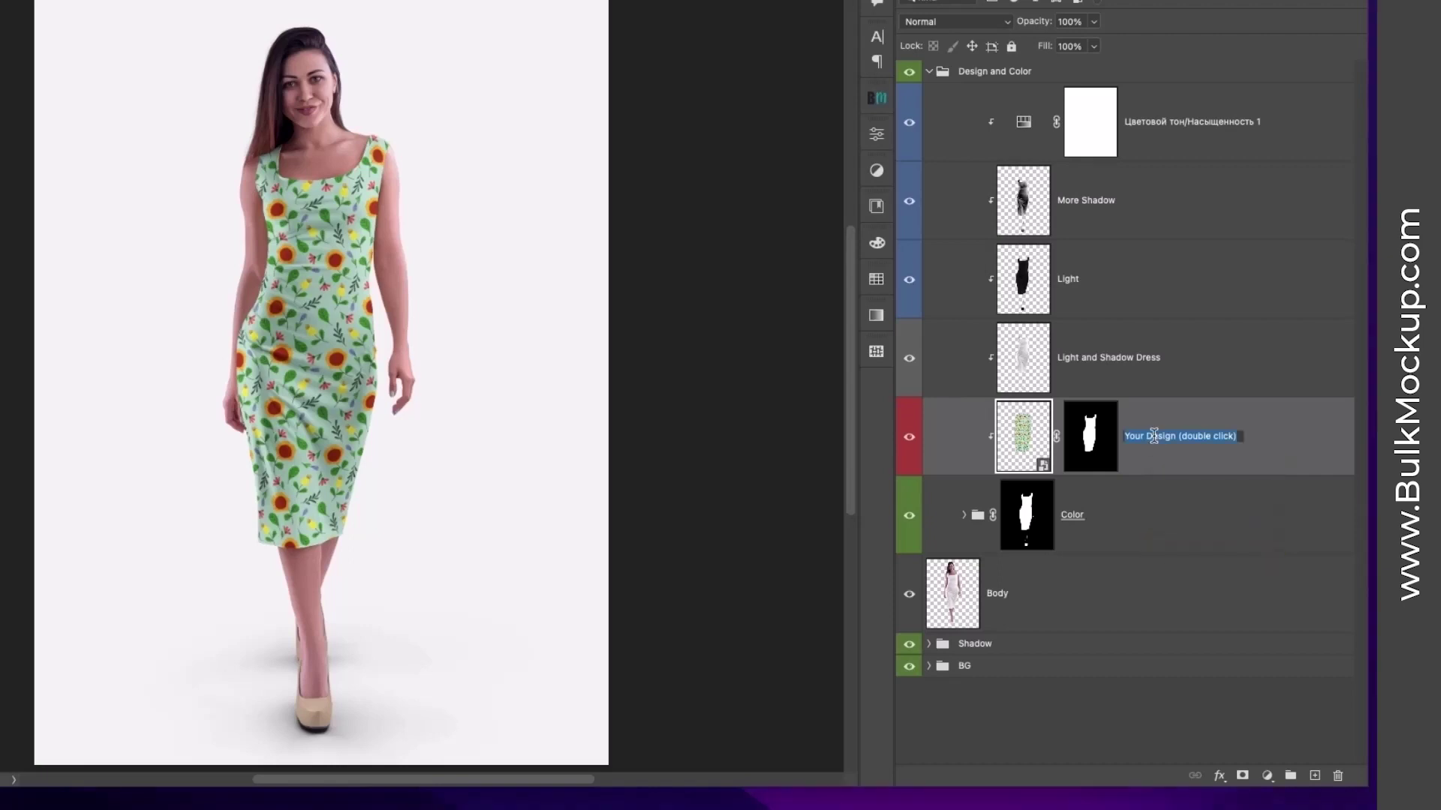
text(@design)
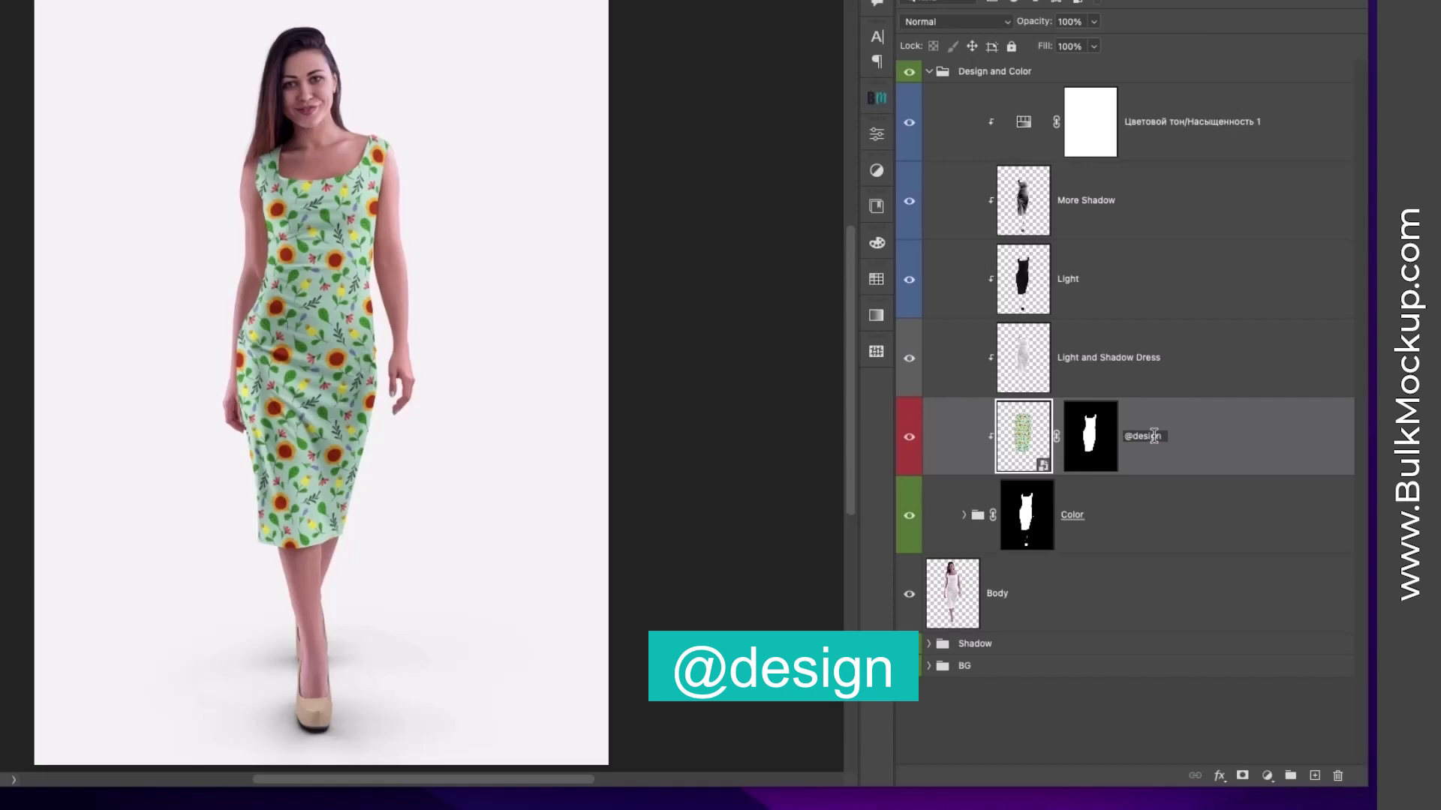
key(Return)
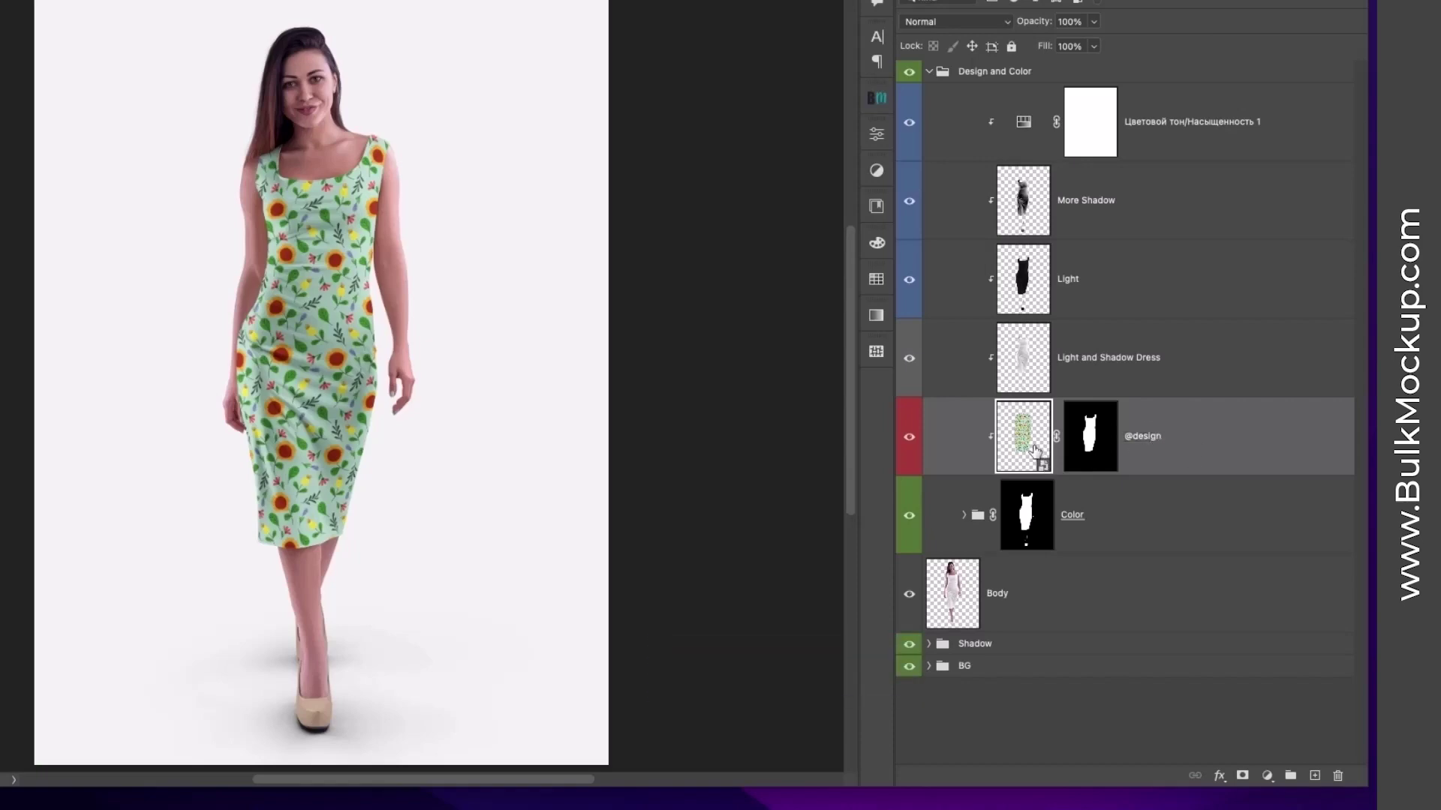
double_click(1023, 438)
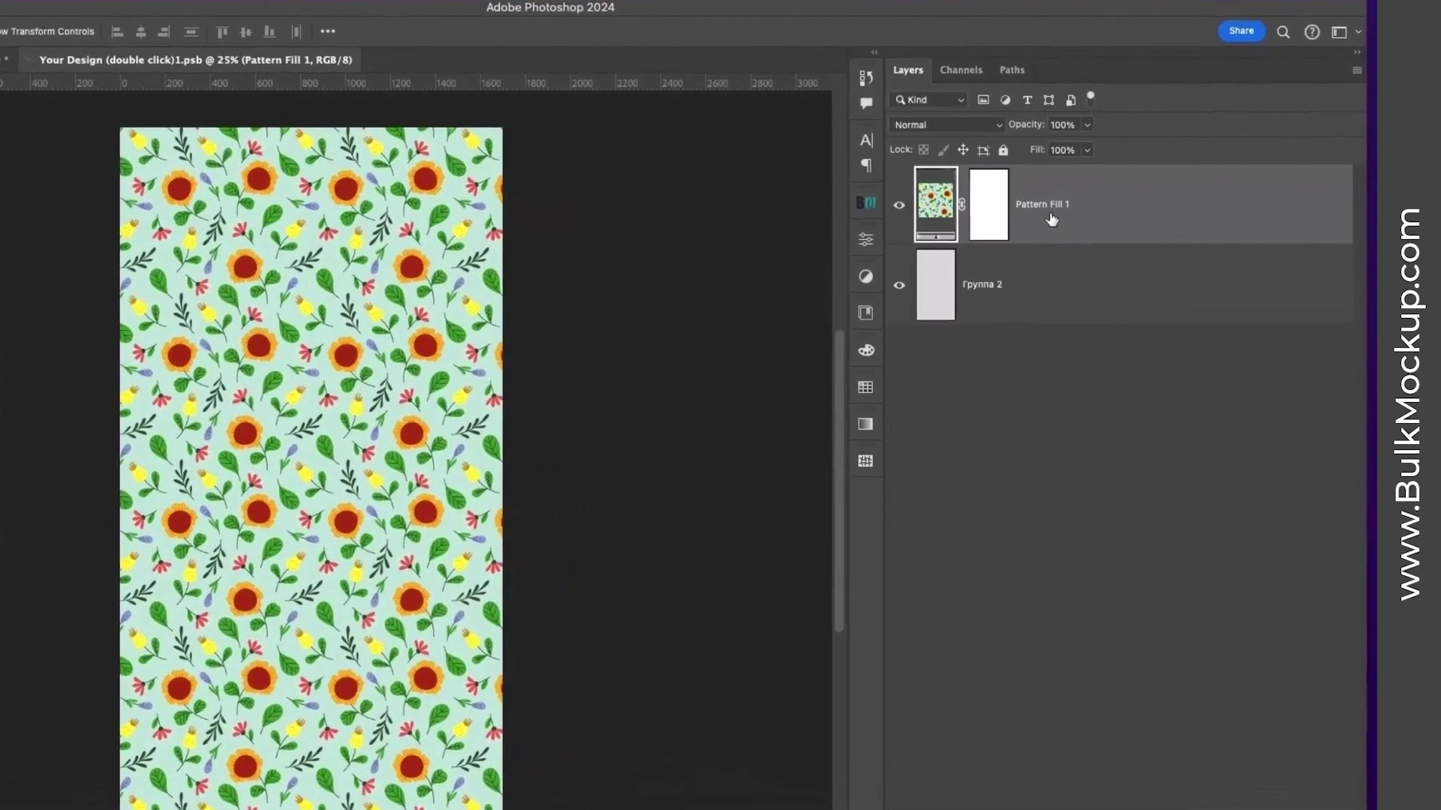
key(Delete)
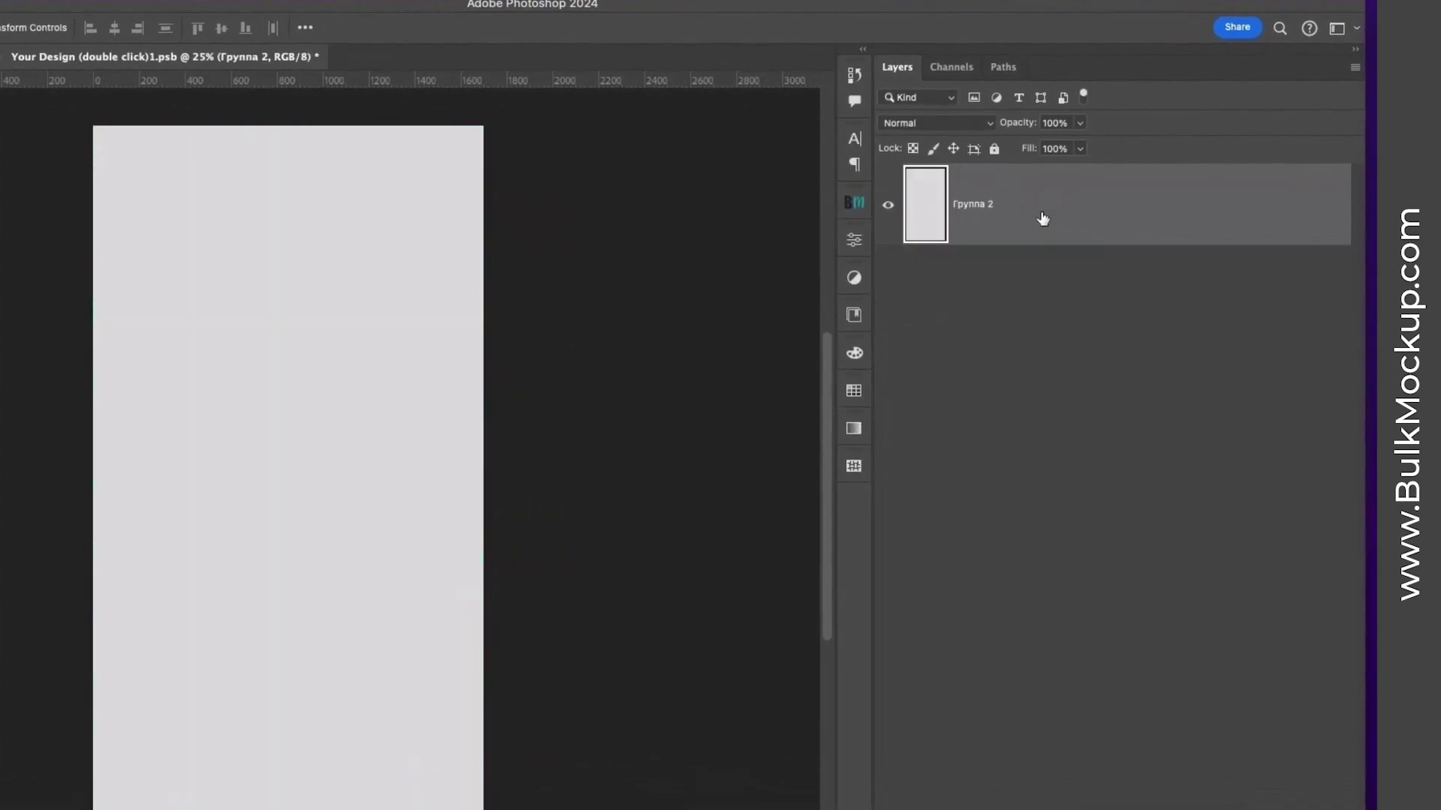
key(super+Tab)
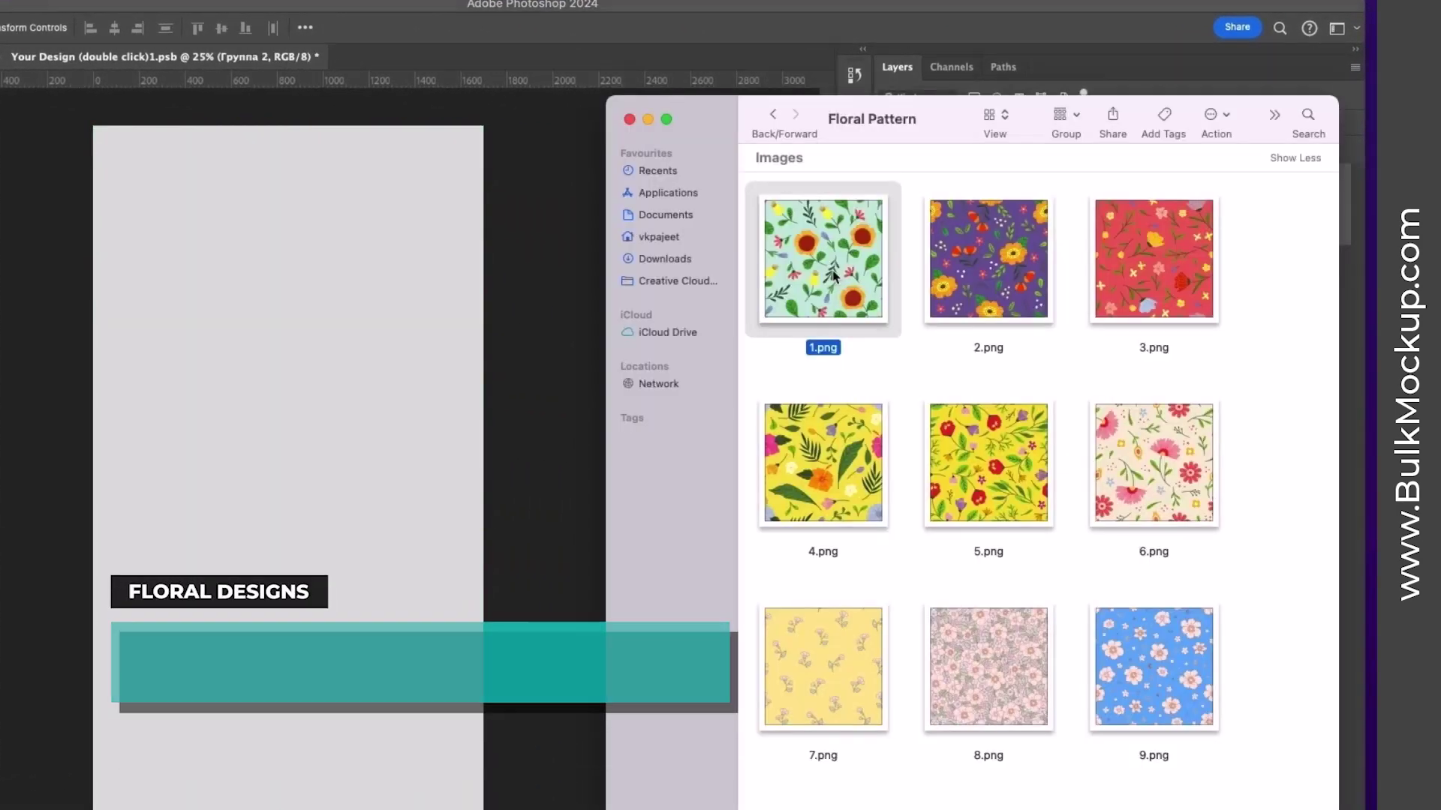
- Place 1.png, shrink it to a small tile, and commit it in the top-left corner
drag(833, 273, 281, 265)
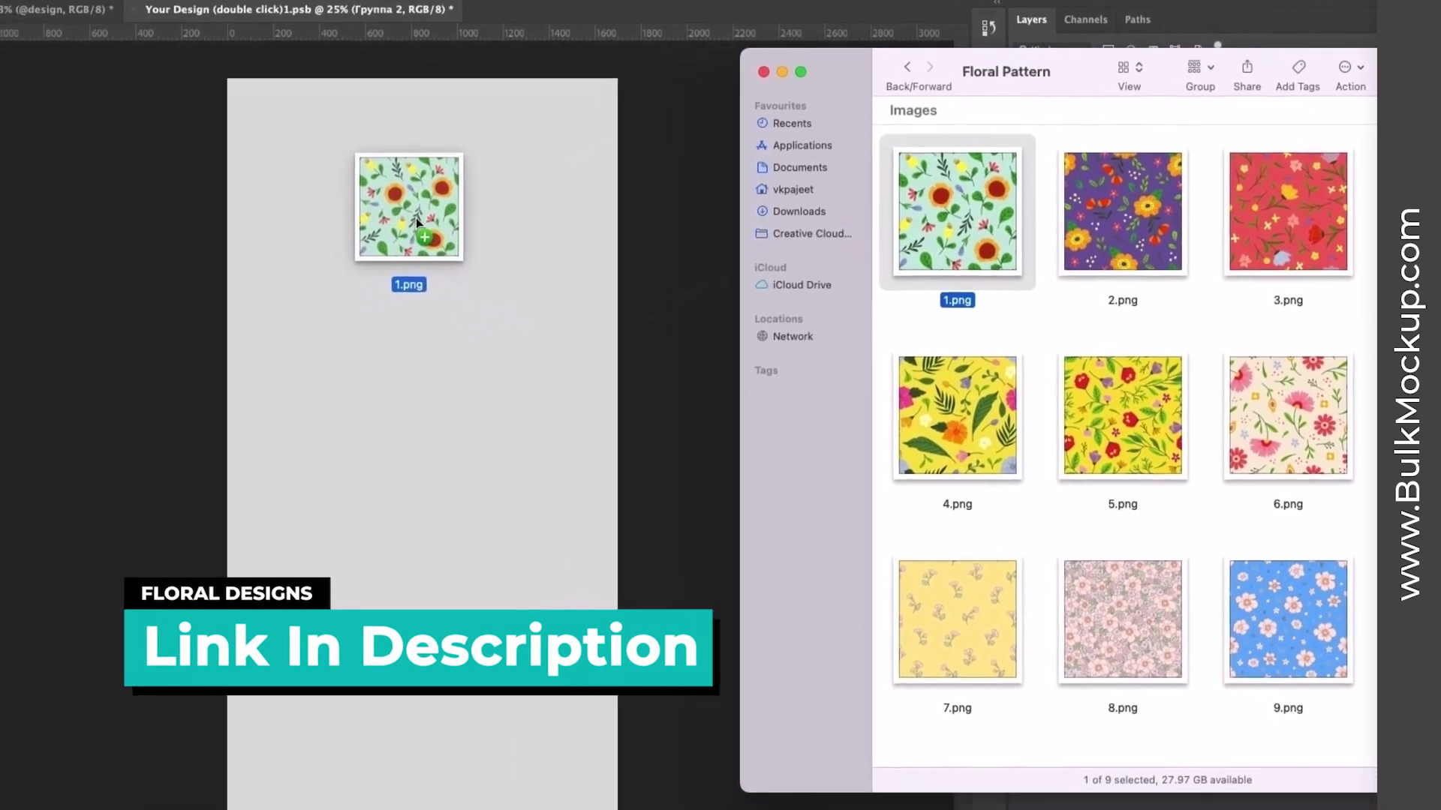
drag(415, 217, 415, 219)
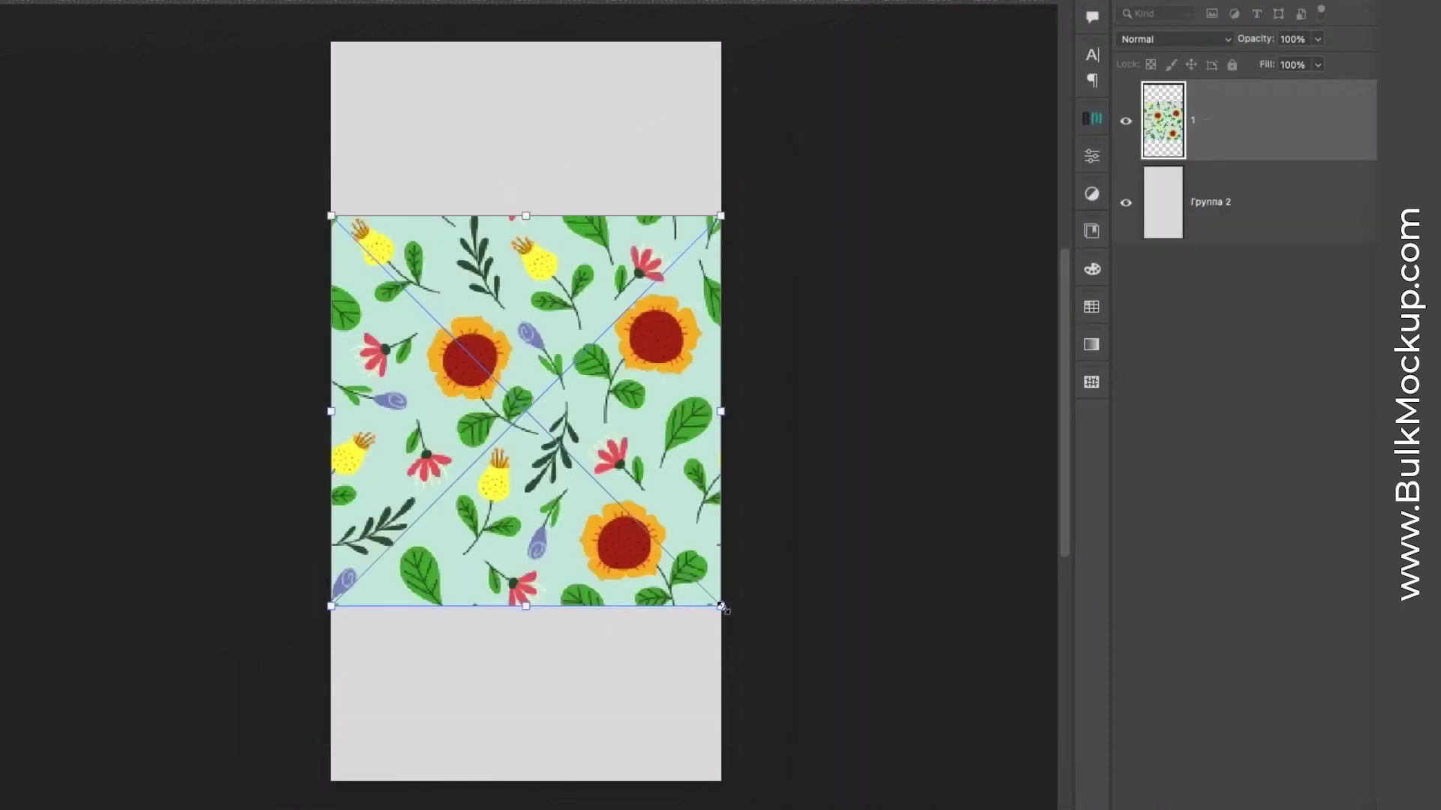
drag(722, 607, 482, 375)
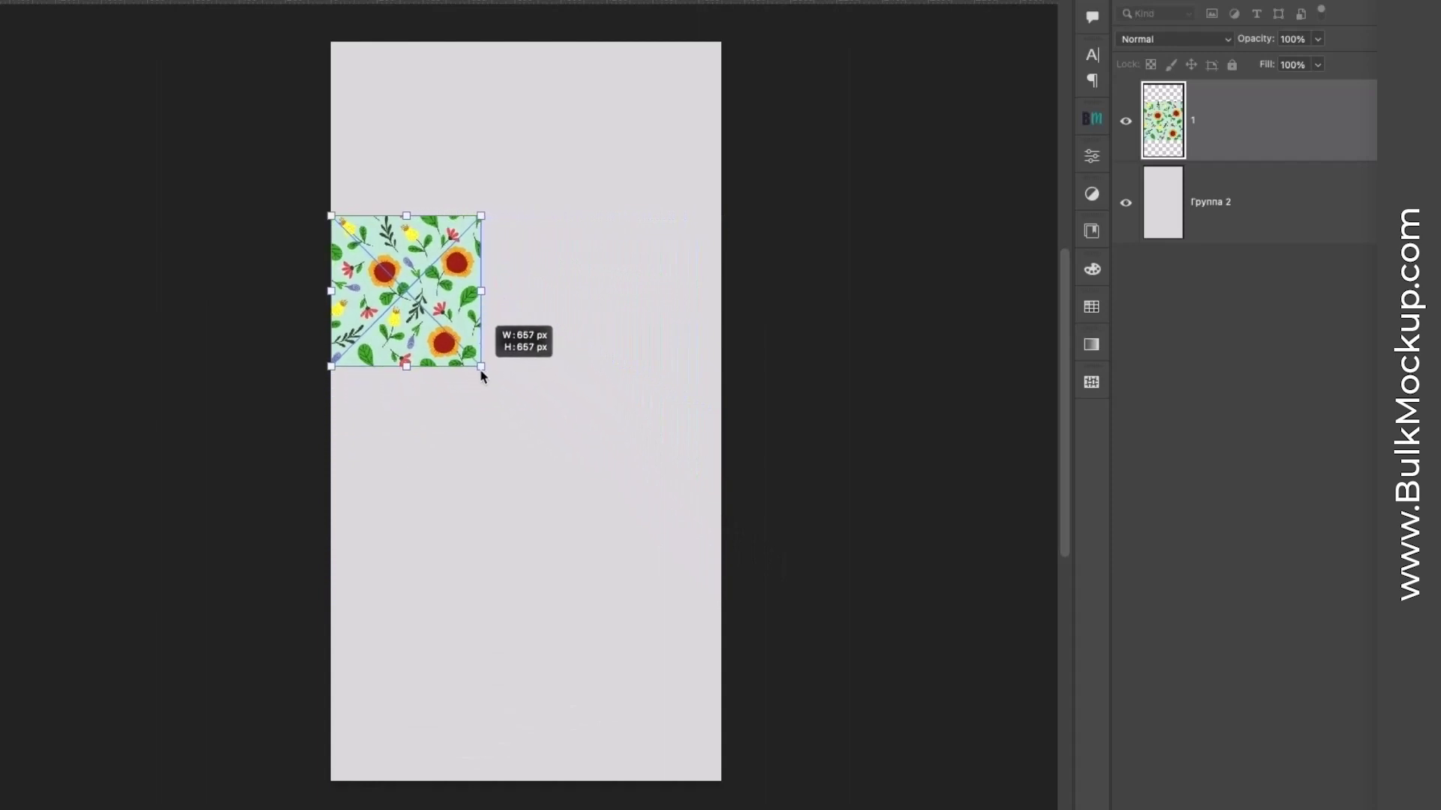
drag(482, 375, 481, 375)
mouse_move(414, 338)
mouse_down()
mouse_move(405, 242)
mouse_move(386, 238)
mouse_up()
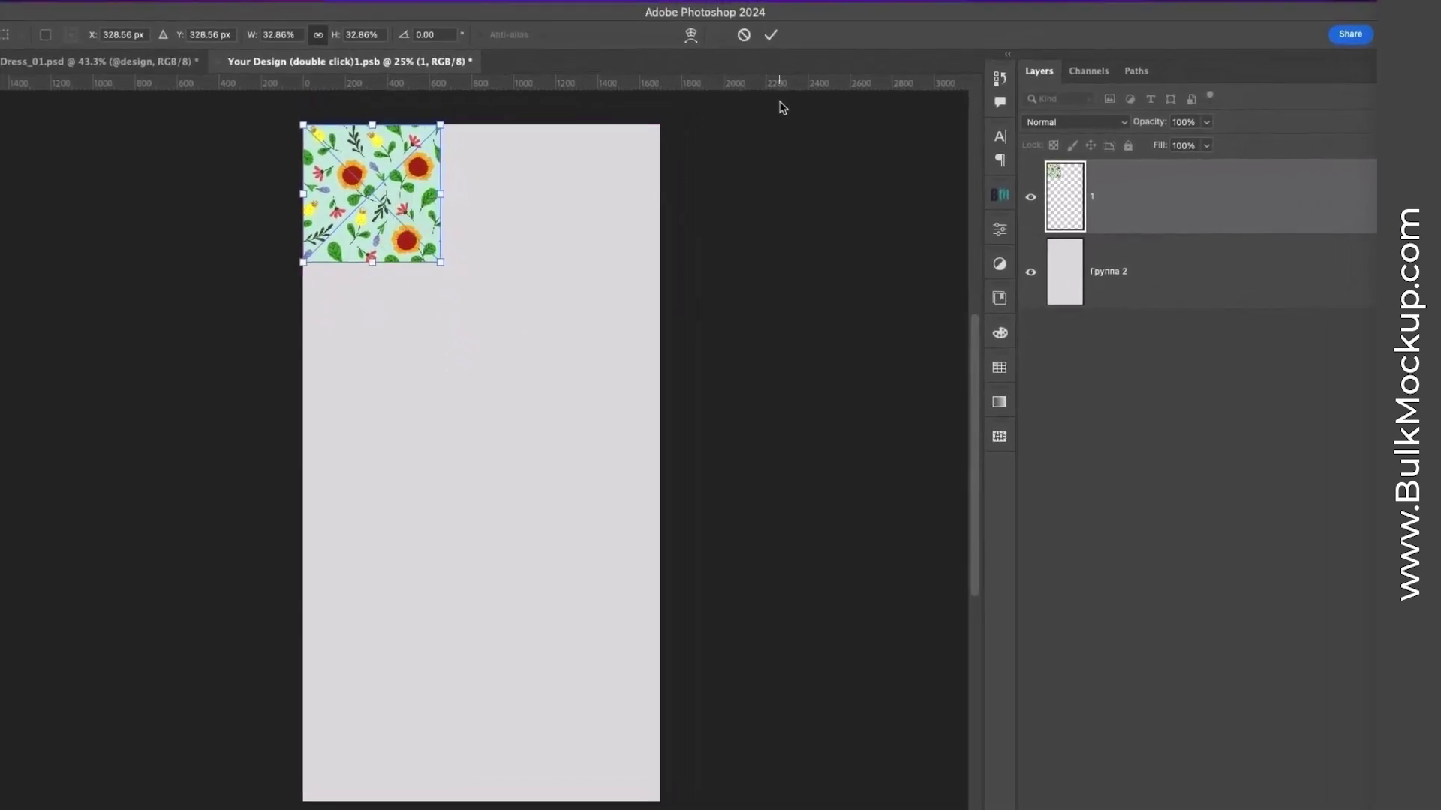
click(772, 37)
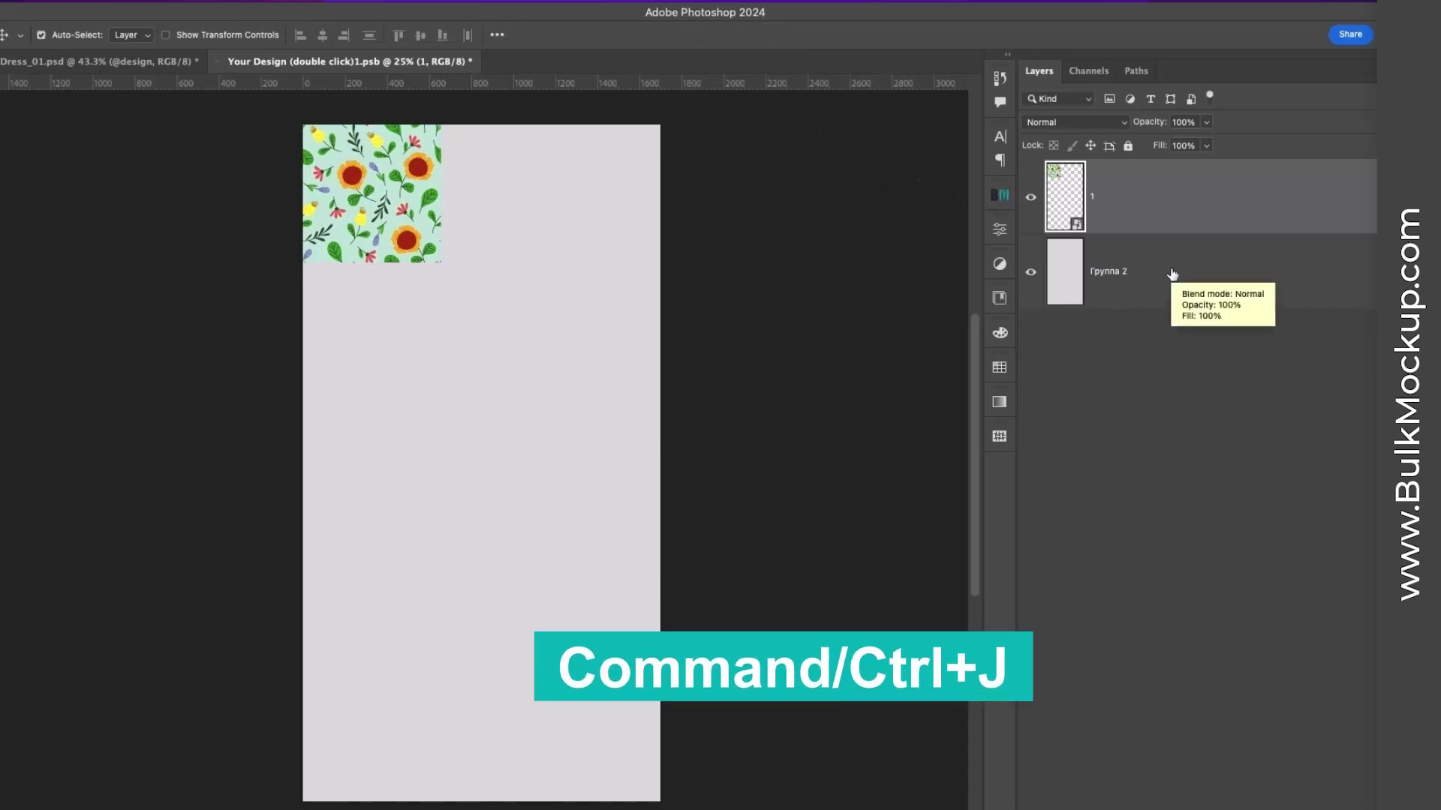
- Duplicate the floral tile and drag copies across and down until the canvas is tiled
key(ctrl+j)
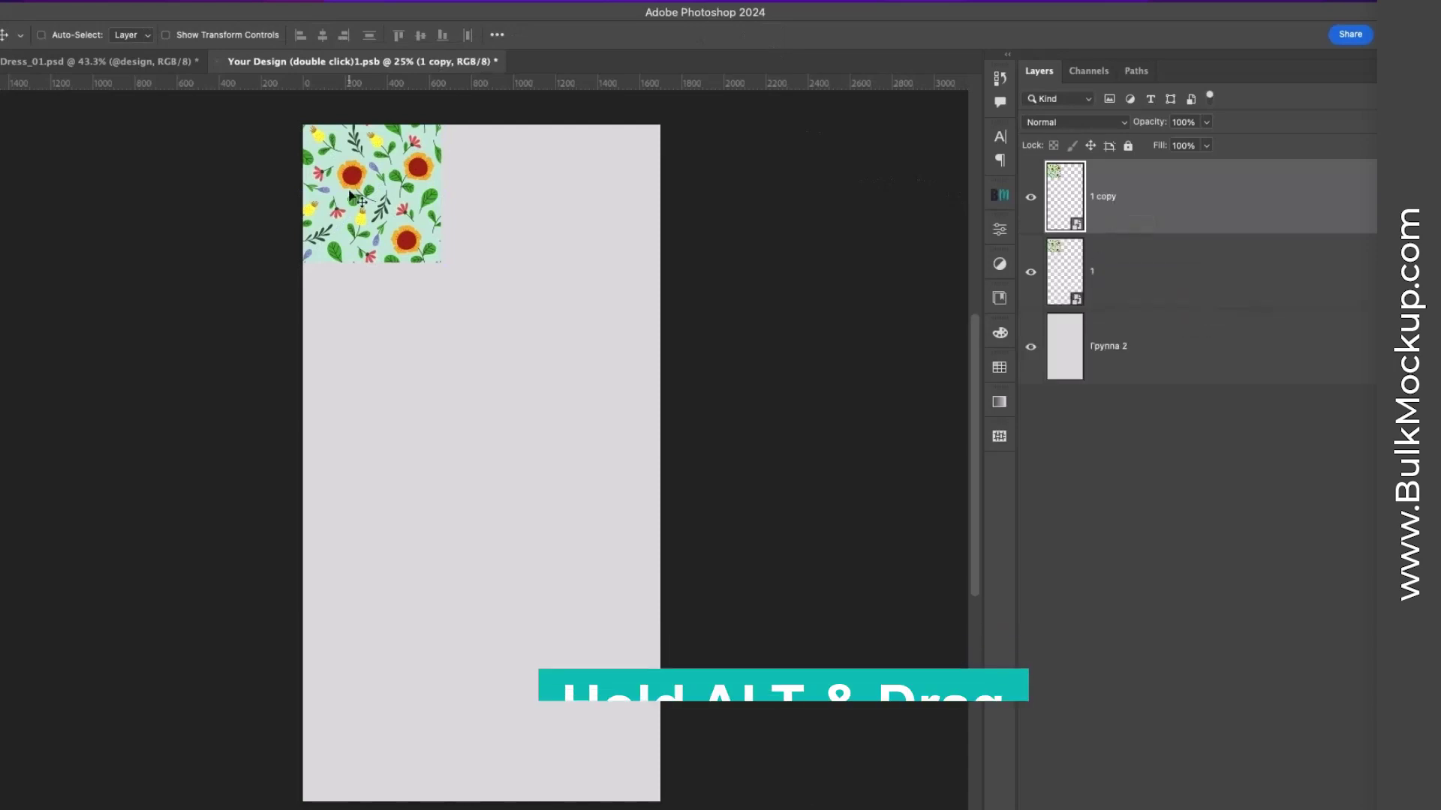
drag(372, 207, 513, 203)
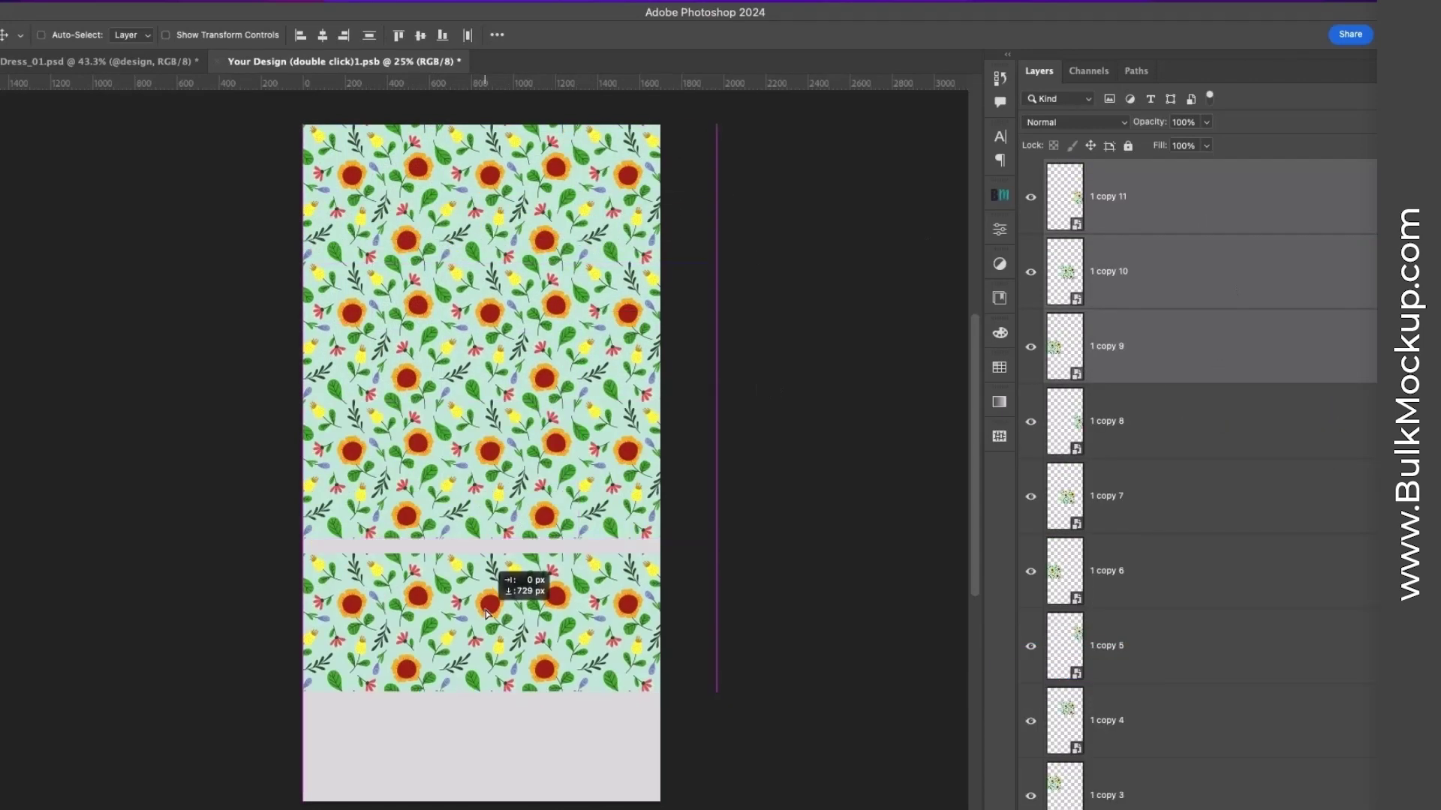
drag(598, 763, 598, 743)
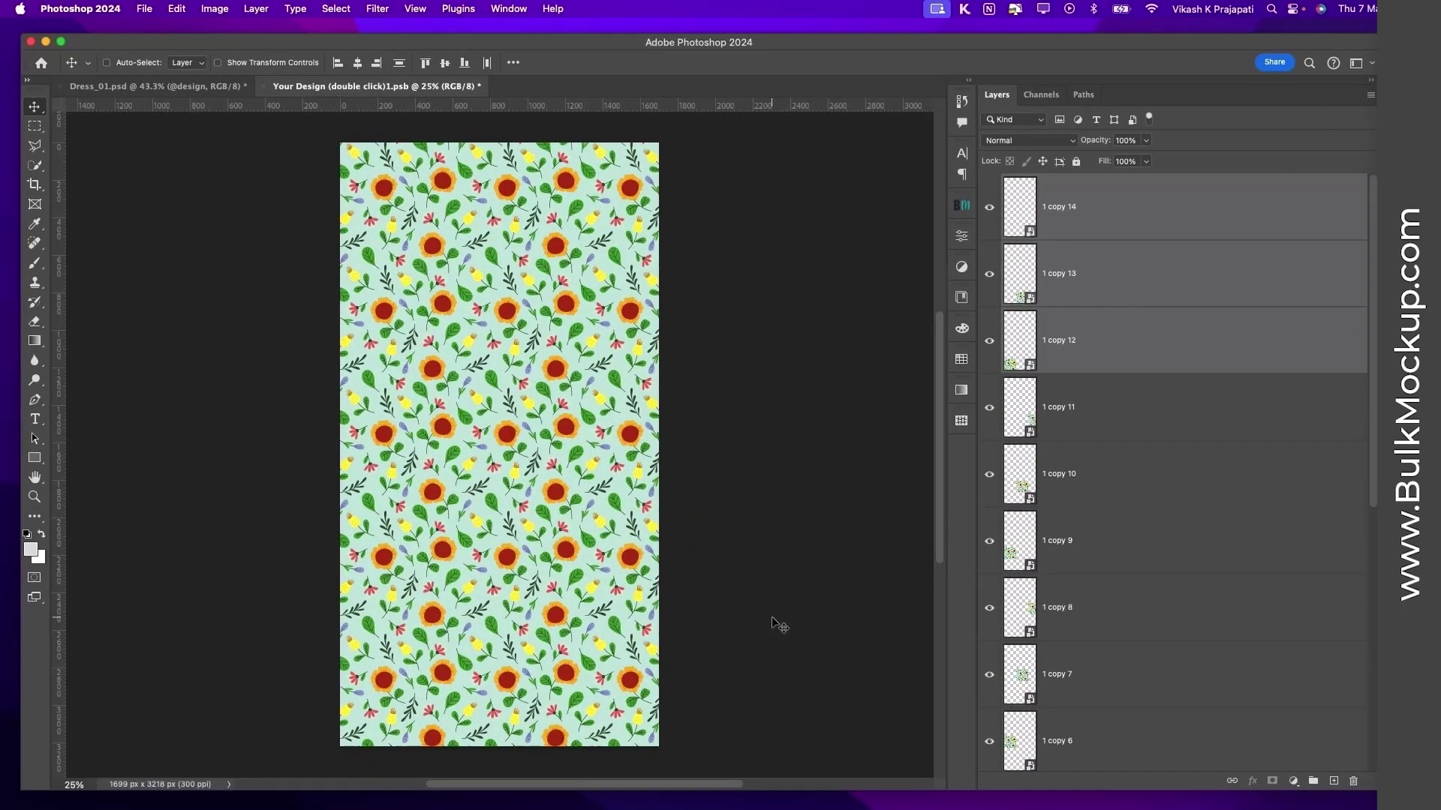
click(1144, 199)
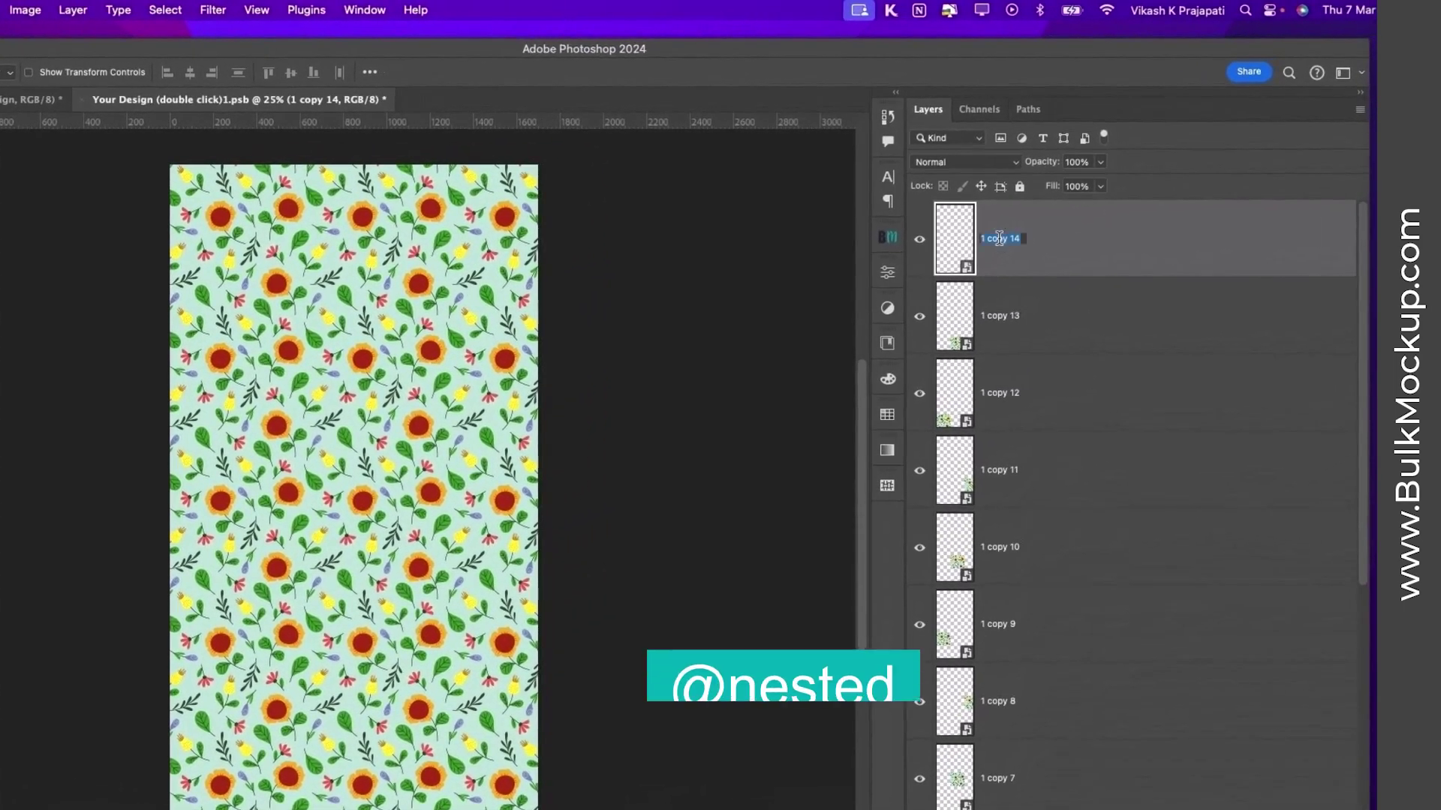
text(@nested)
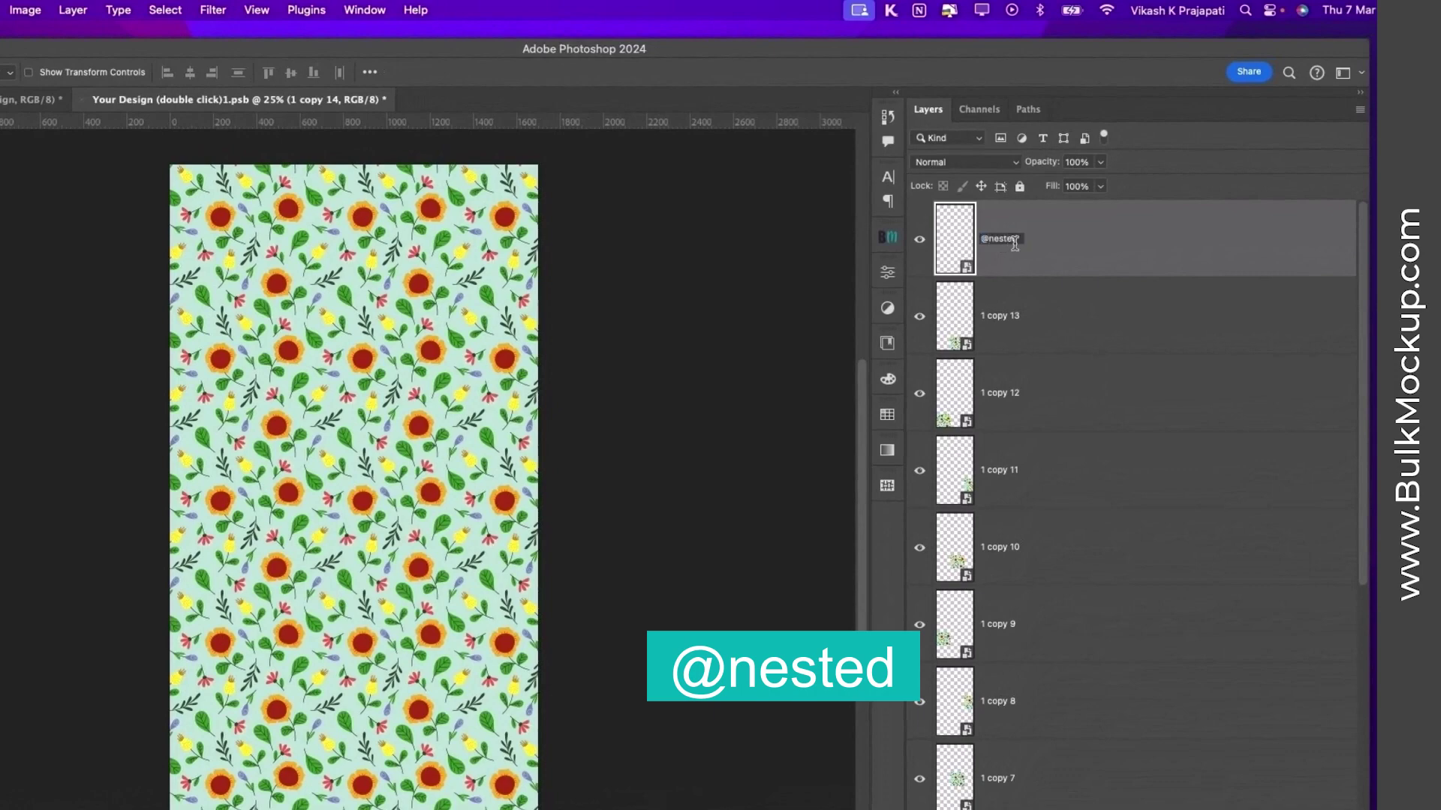
key(Return)
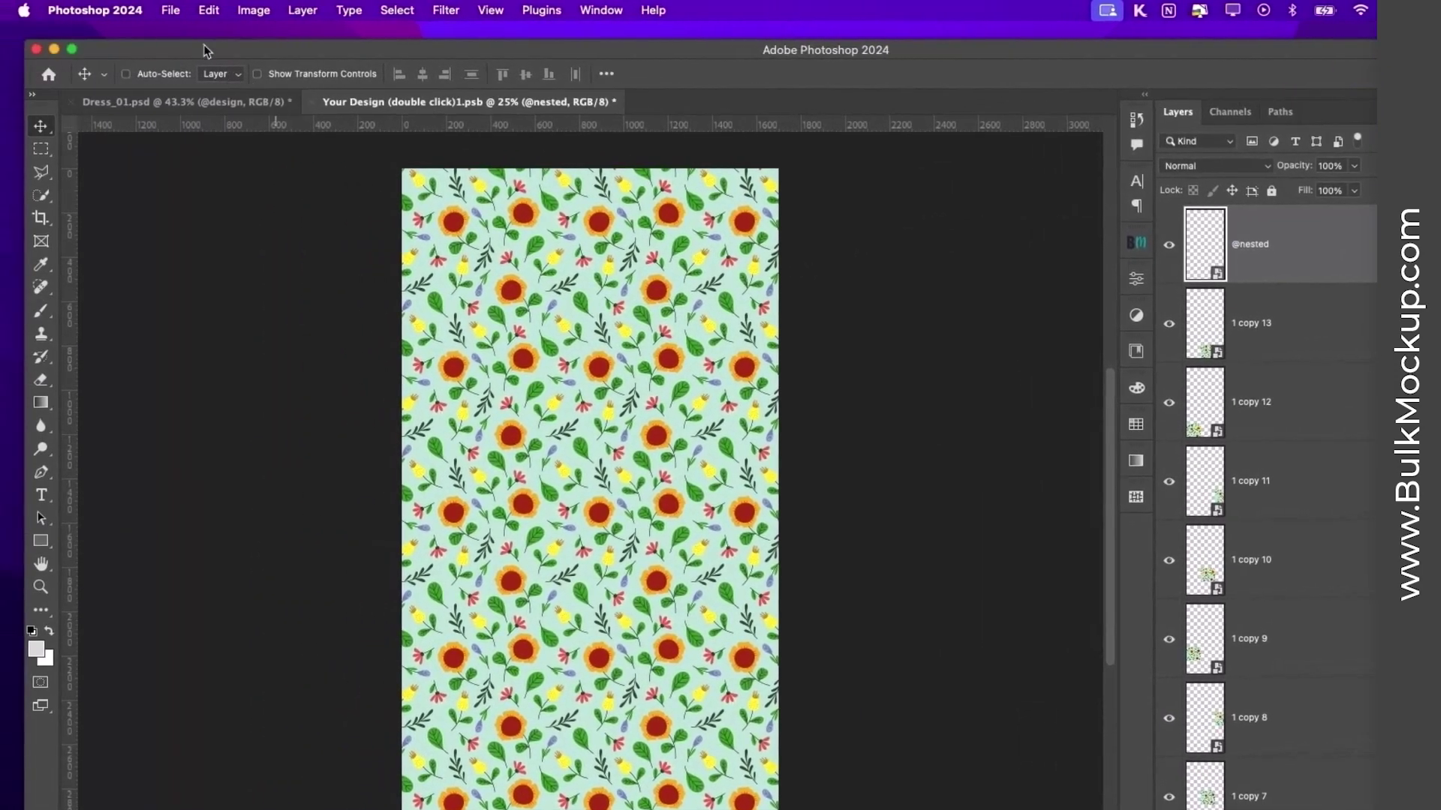
click(173, 17)
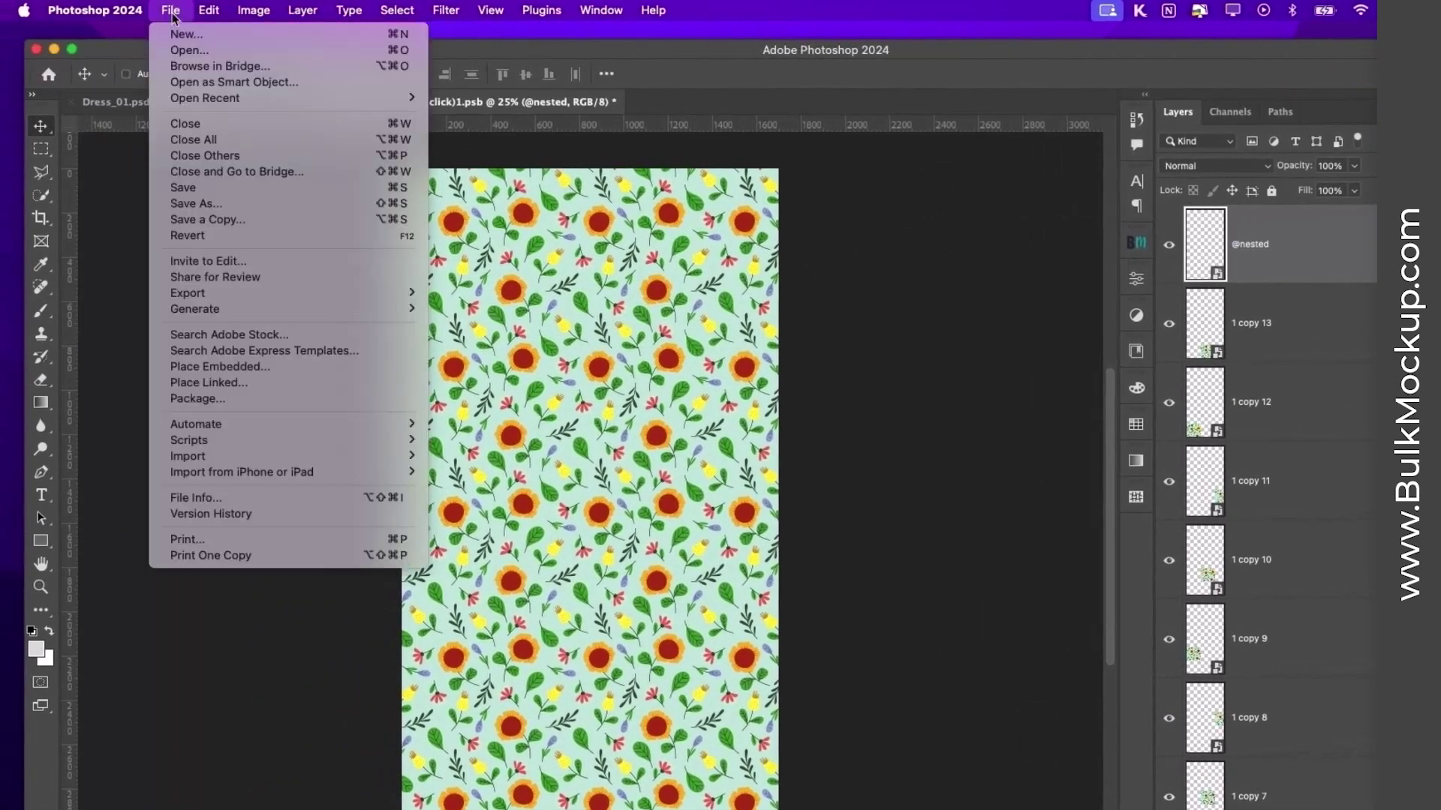
click(182, 187)
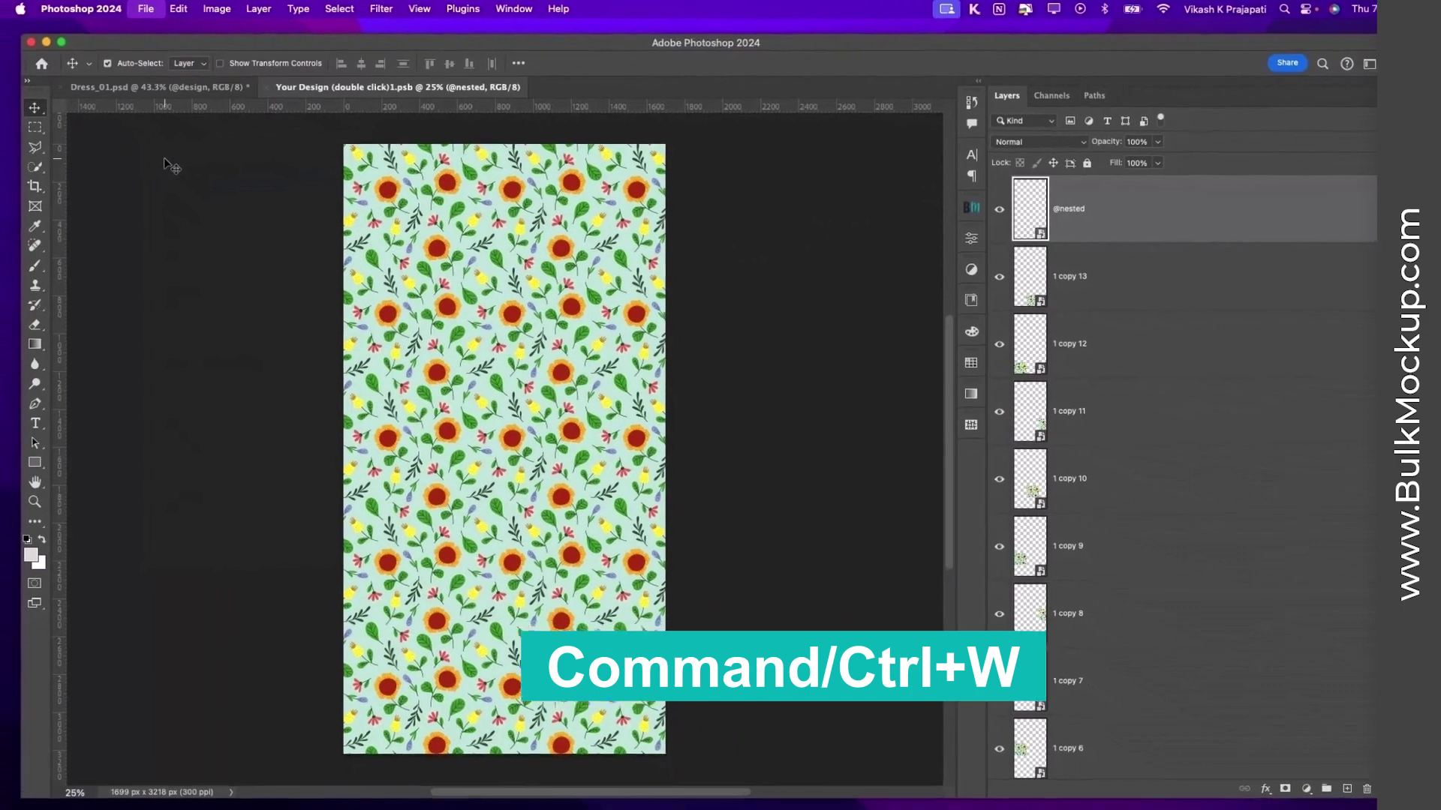
key(super+w)
- Save and close the Dress_01.psd mockup
click(146, 9)
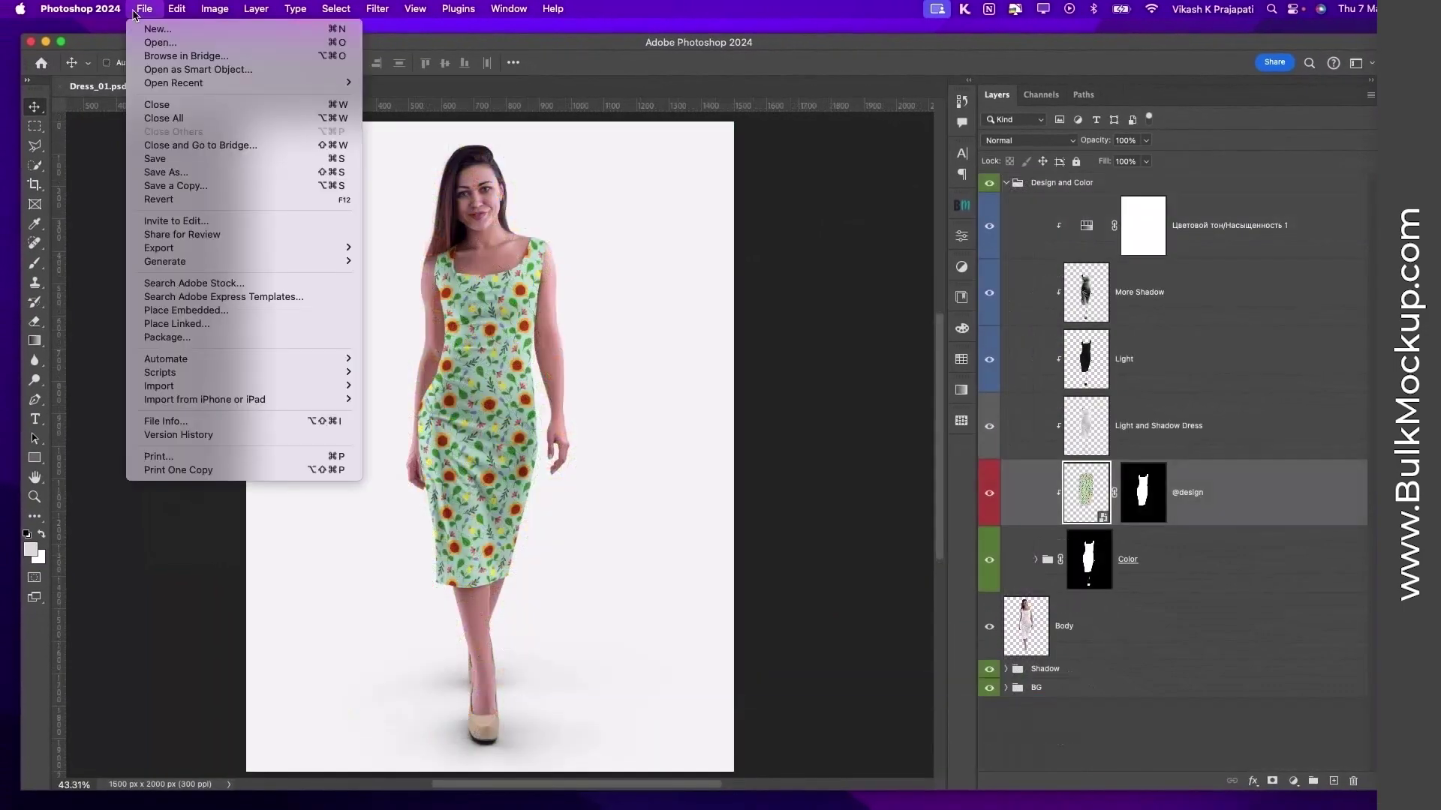
click(183, 171)
key(super+w)
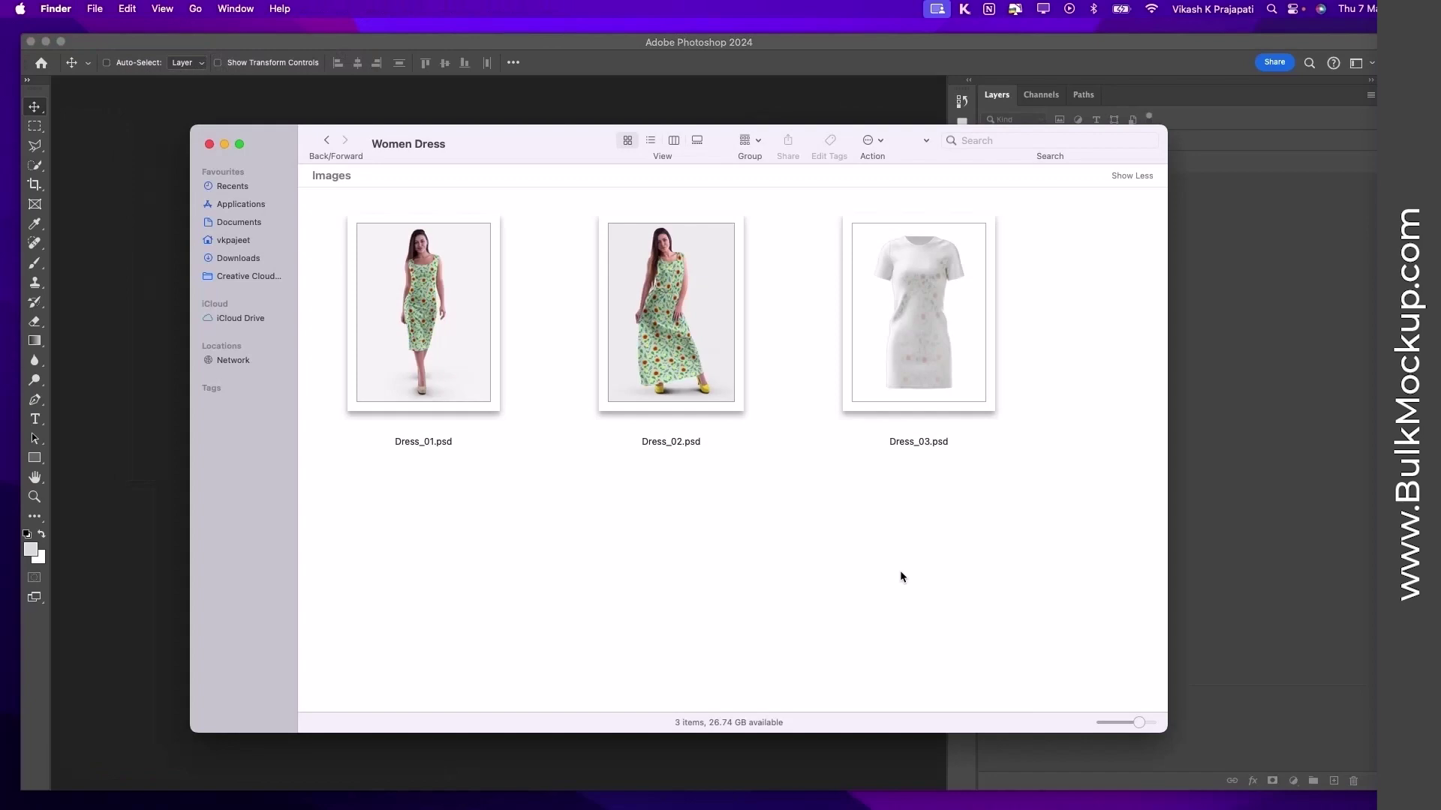
click(735, 395)
click(874, 351)
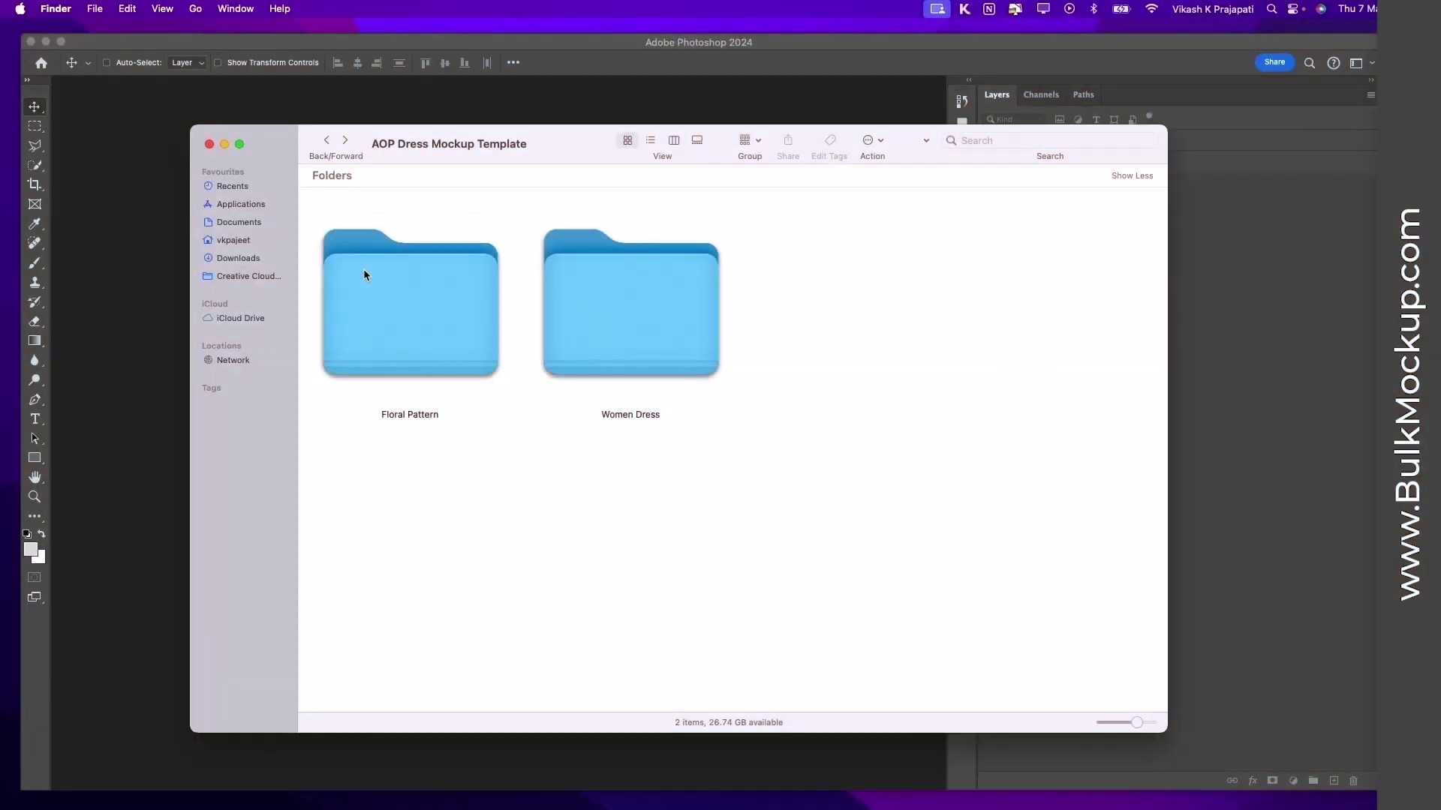
double_click(364, 269)
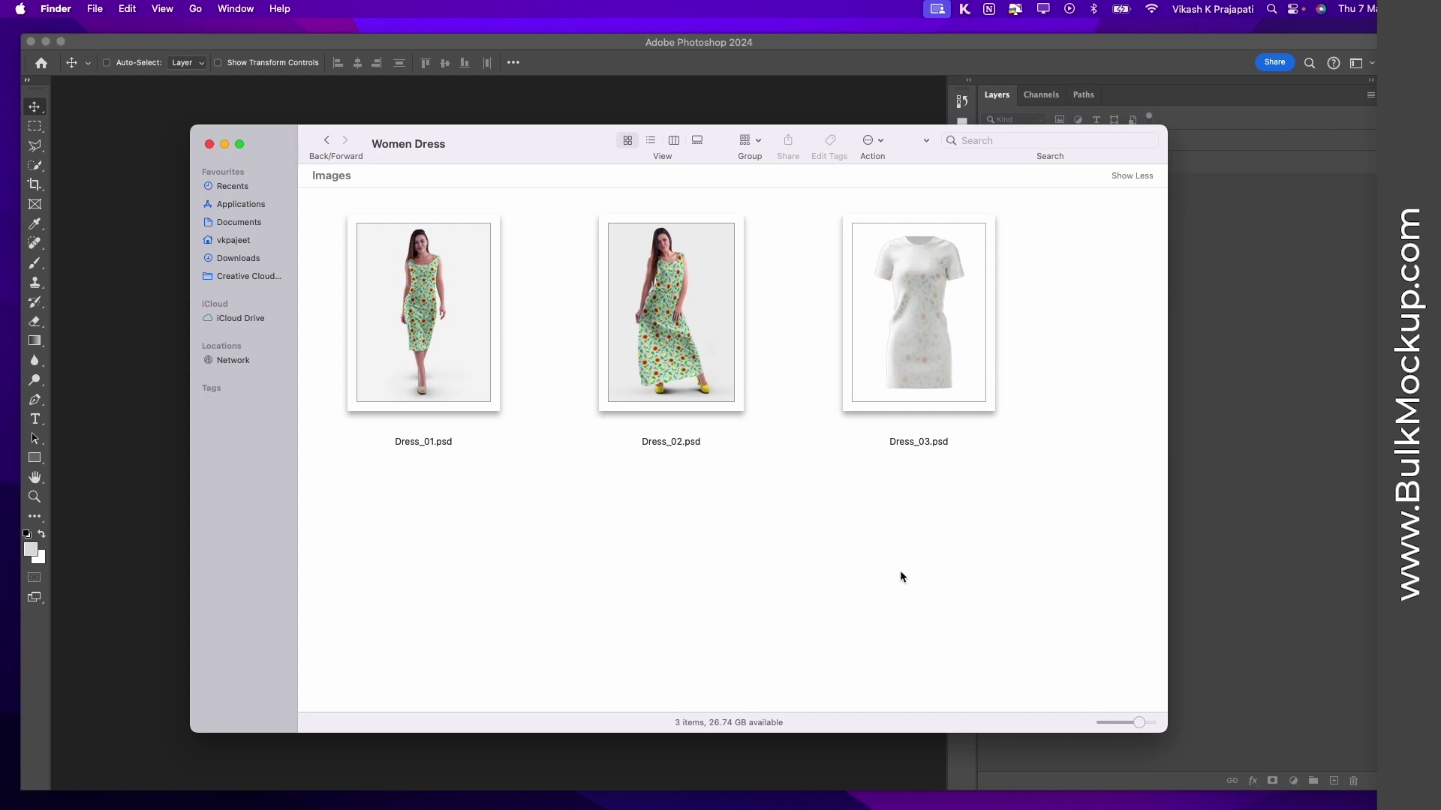
click(700, 384)
click(901, 338)
click(834, 501)
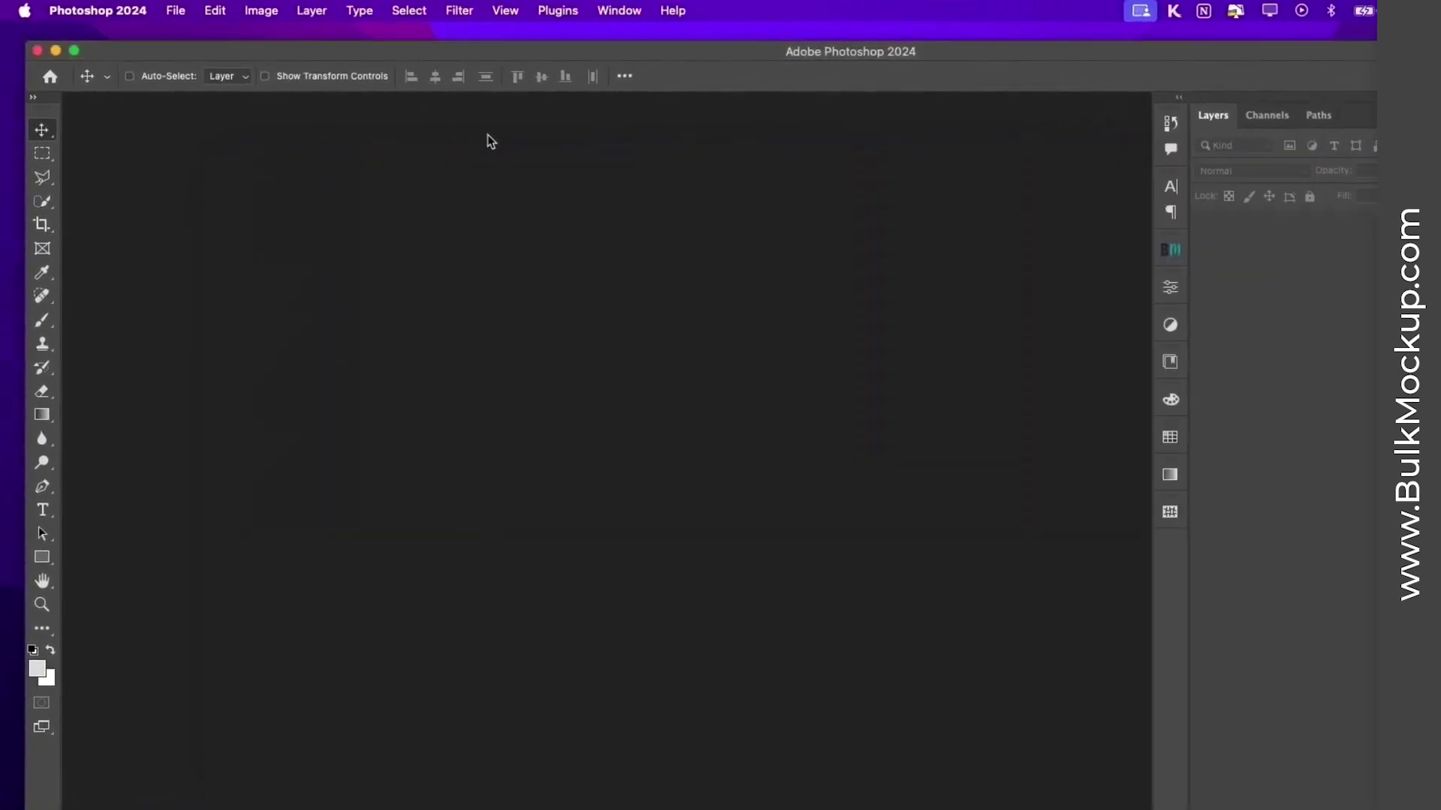
- Launch Bulk Mockup from the Plugins menu to show its folder fields panel
click(557, 11)
mouse_move(582, 95)
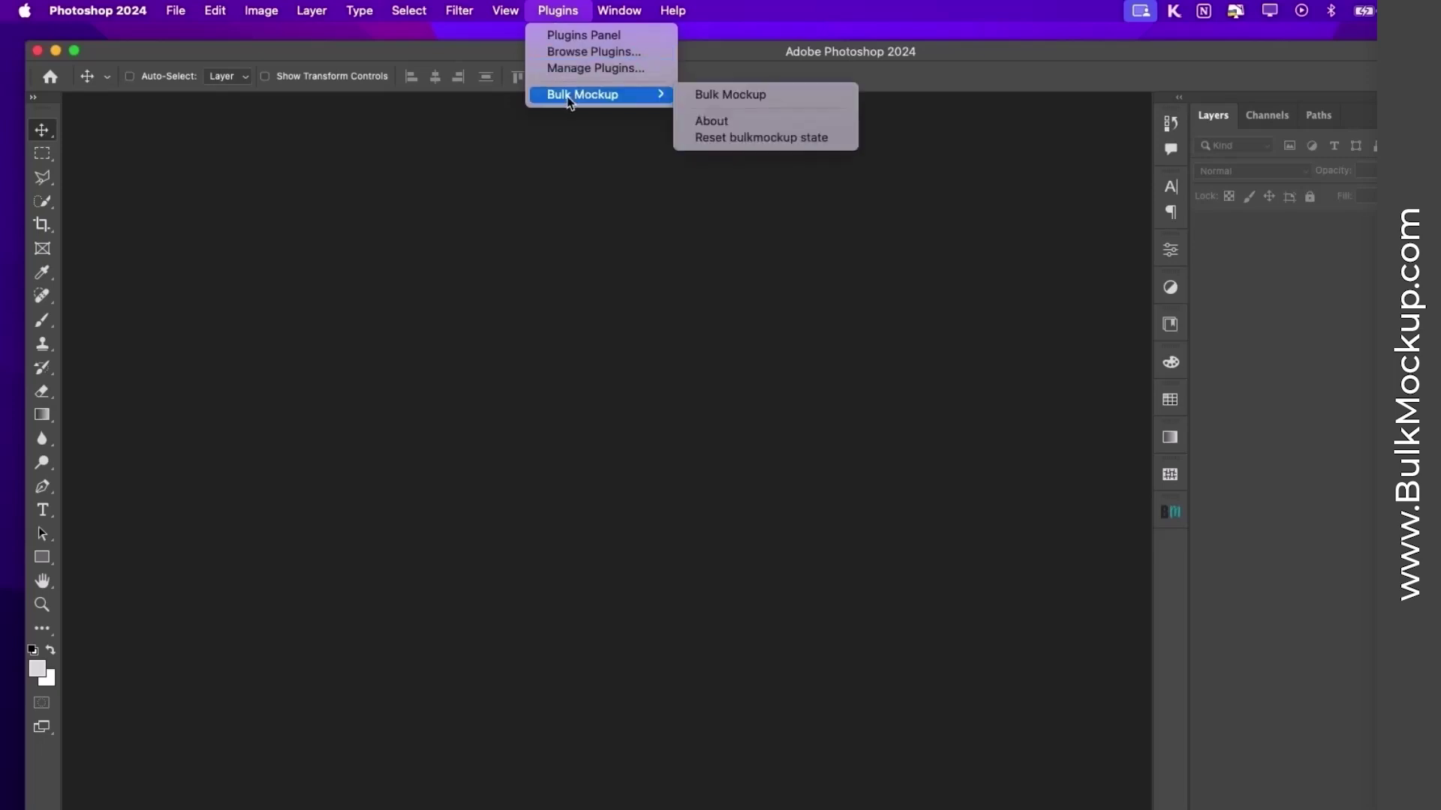
click(675, 89)
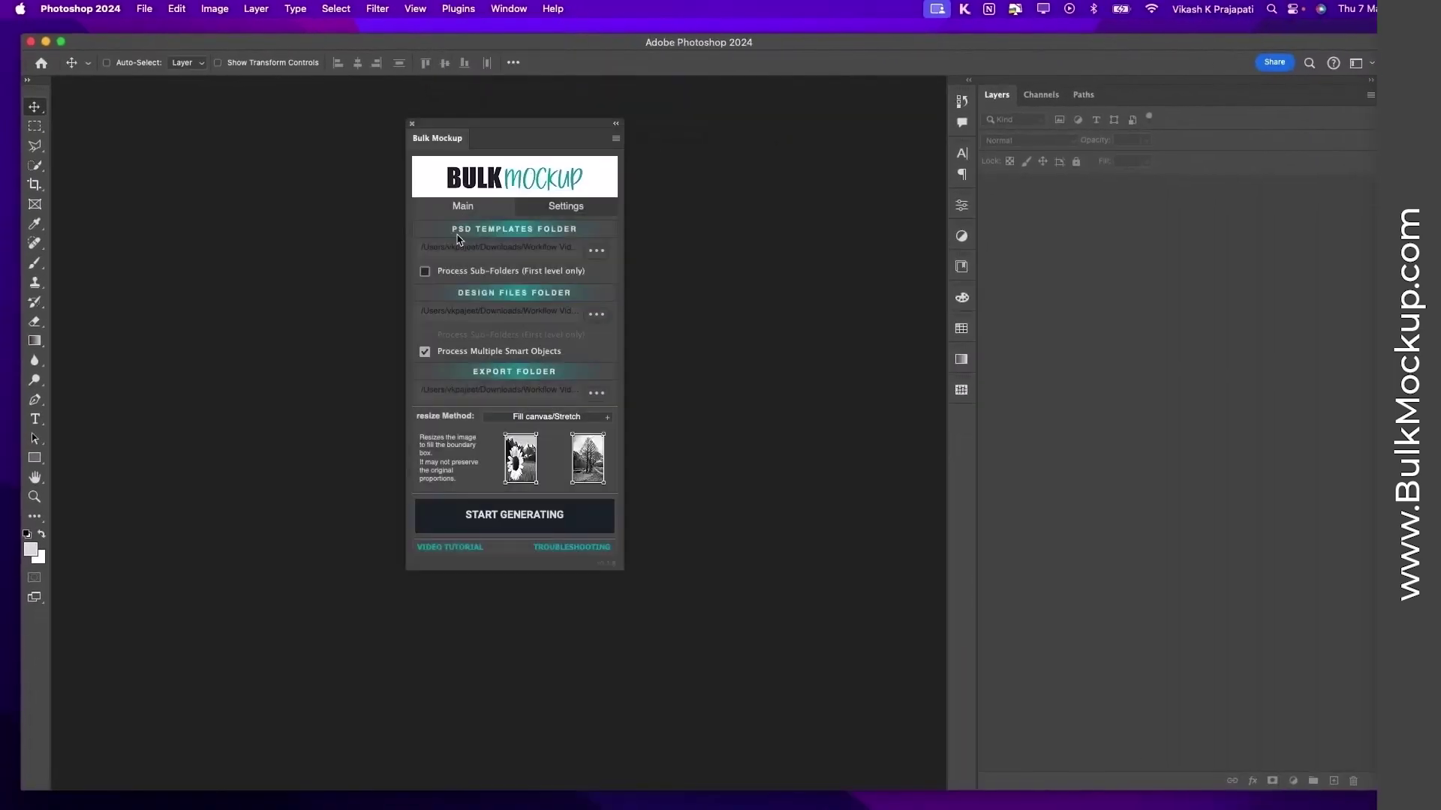
- Set Women Dress as the templates folder and Floral Pattern as the designs folder
click(598, 253)
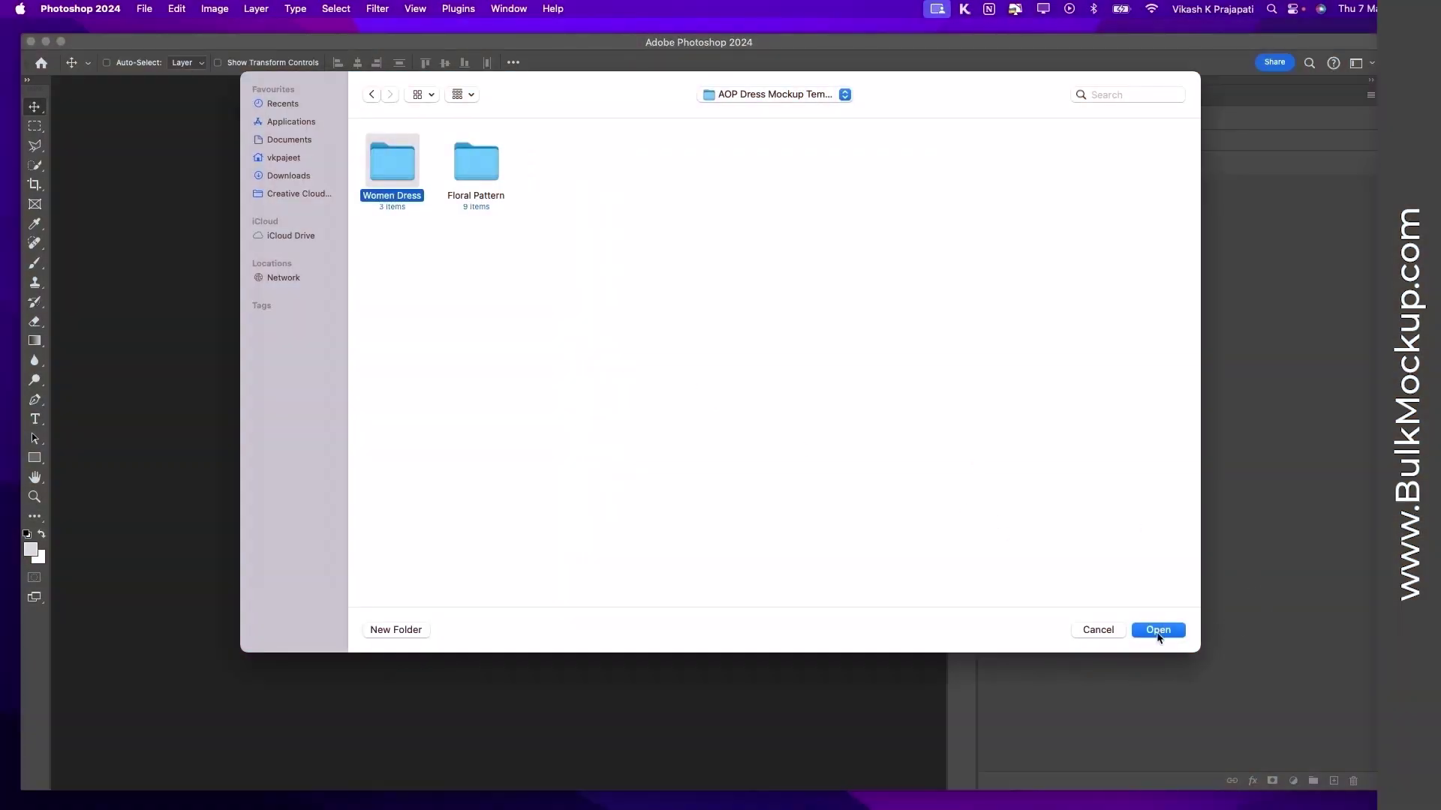
click(1158, 631)
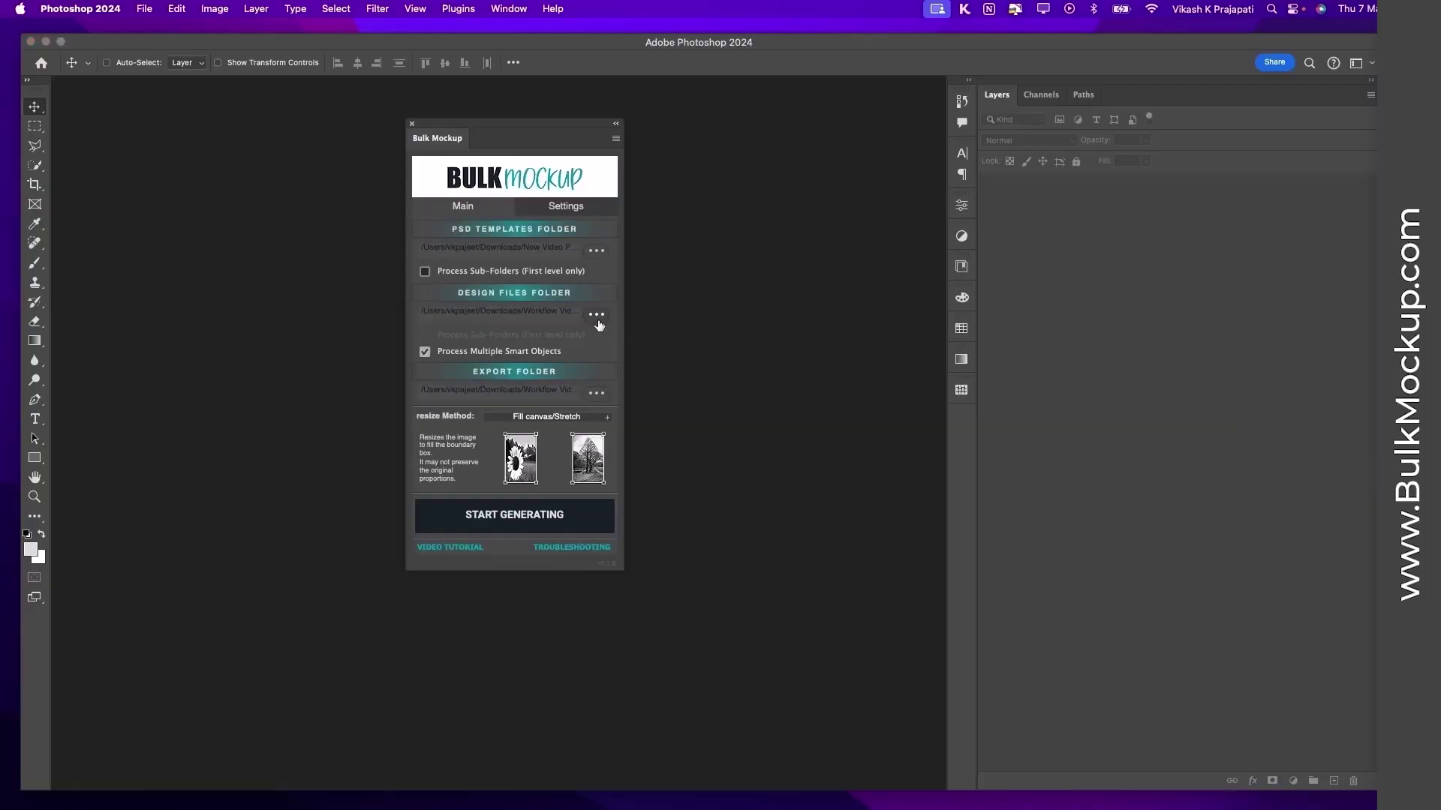
click(598, 315)
click(474, 166)
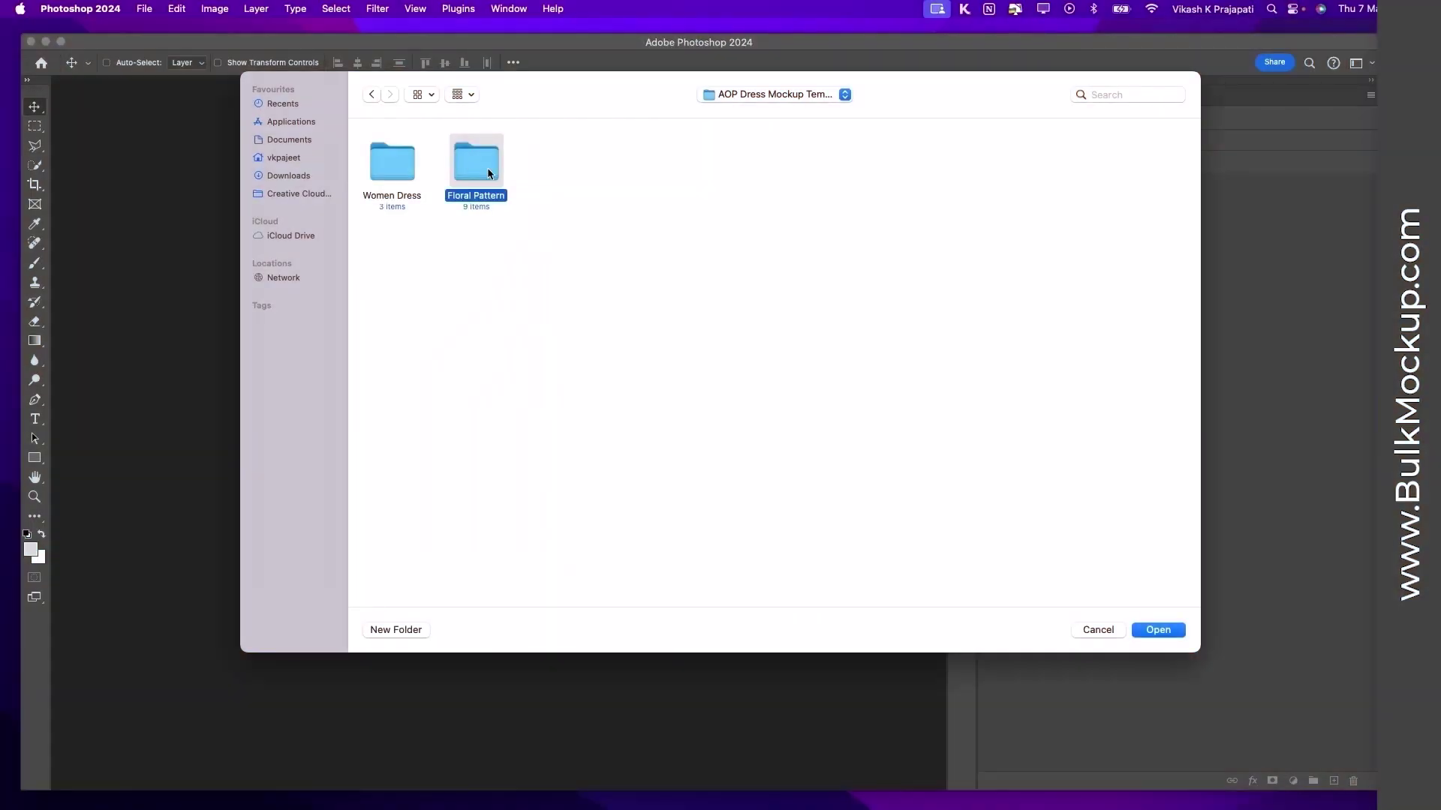
click(1150, 632)
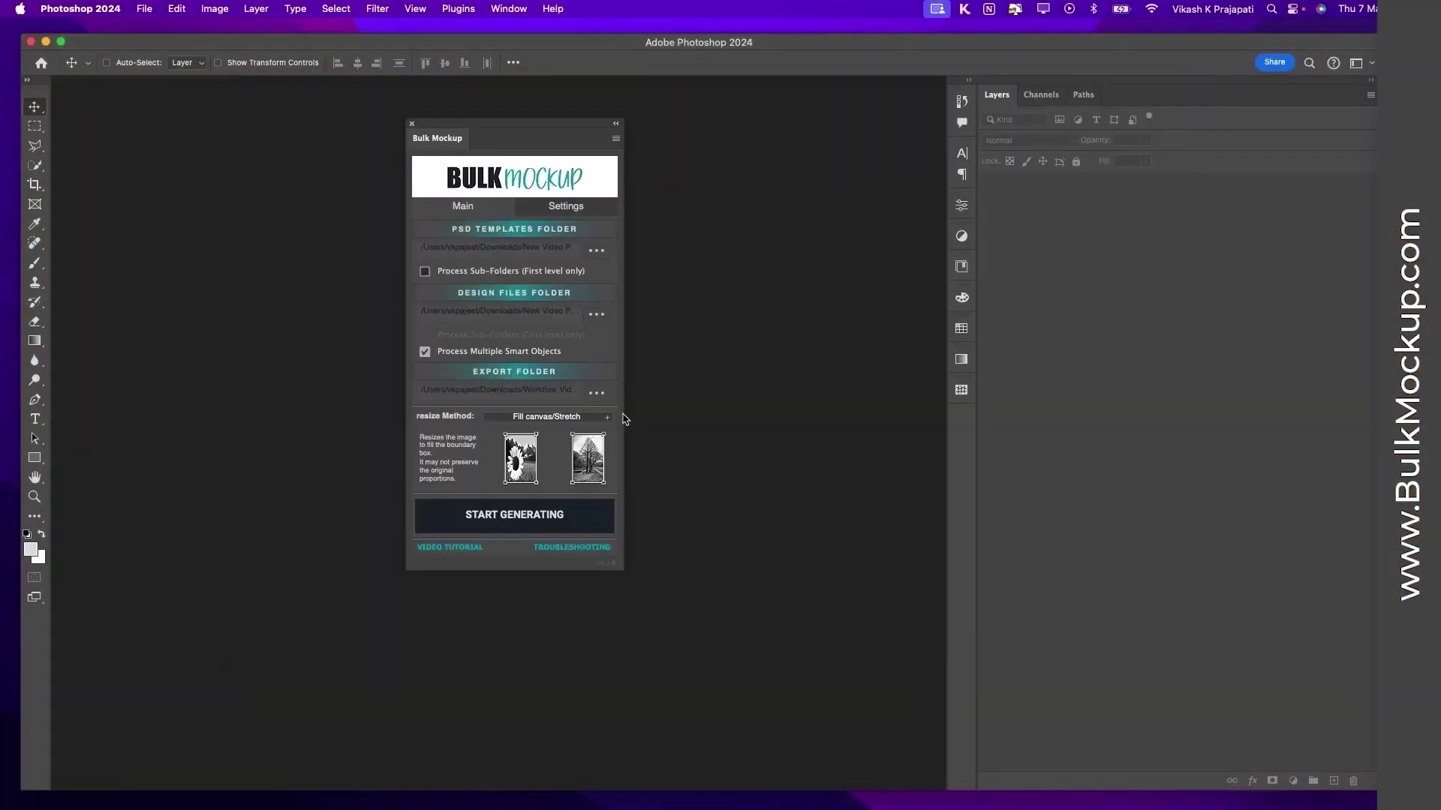
- Create a new Export folder as the output destination and shrink Photoshop beside Finder
click(595, 396)
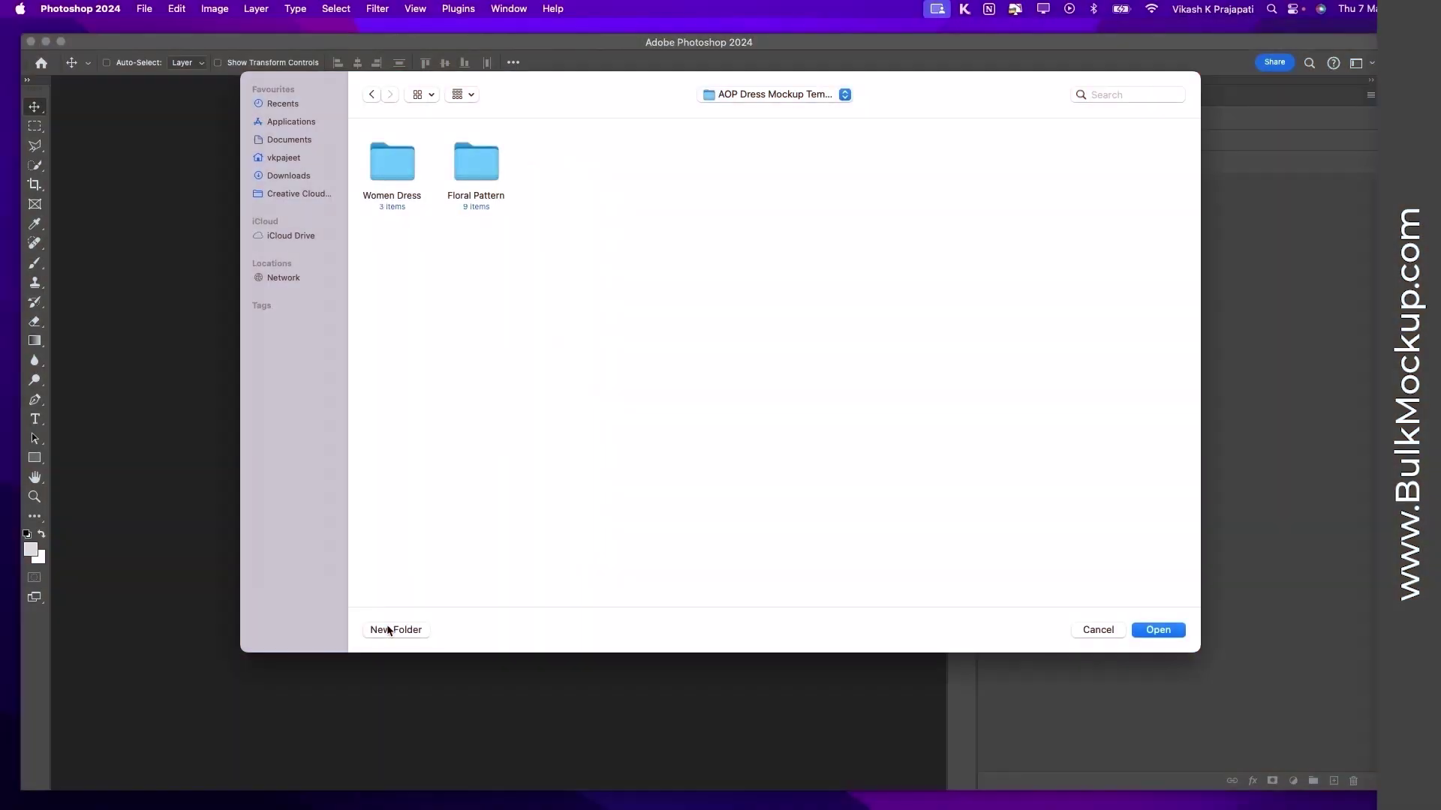
click(394, 632)
text(Expor)
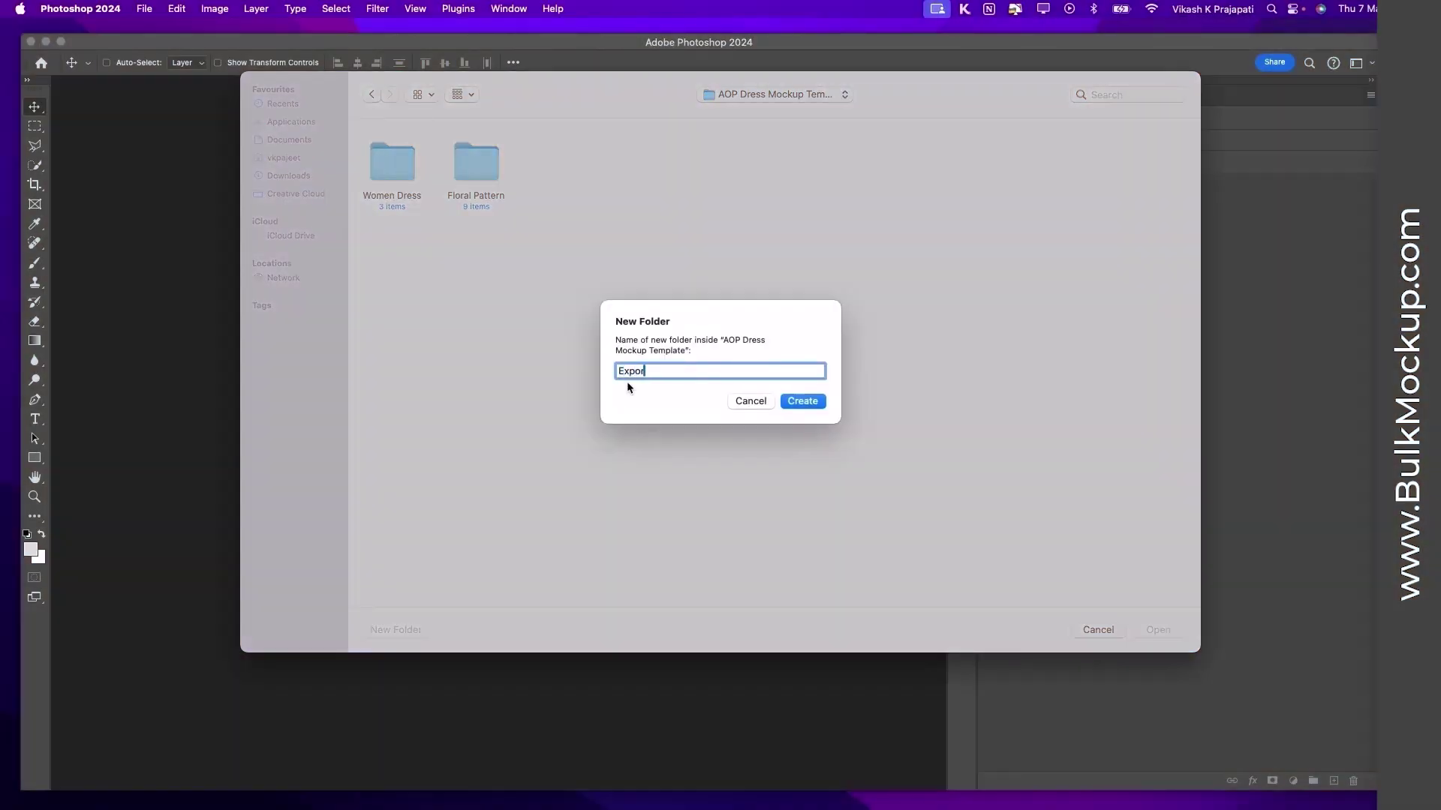
text(t)
key(Return)
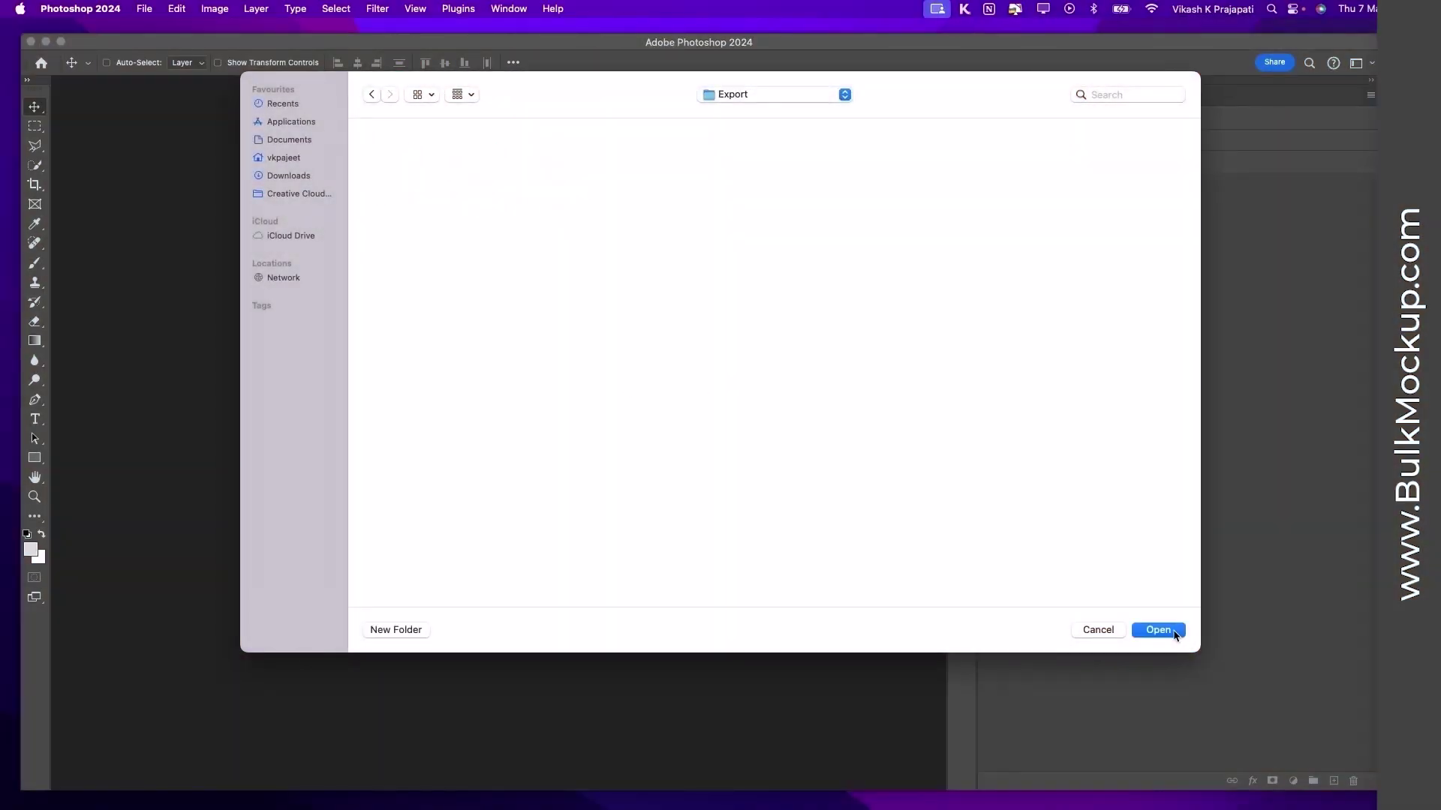
click(1157, 630)
drag(1371, 788, 784, 722)
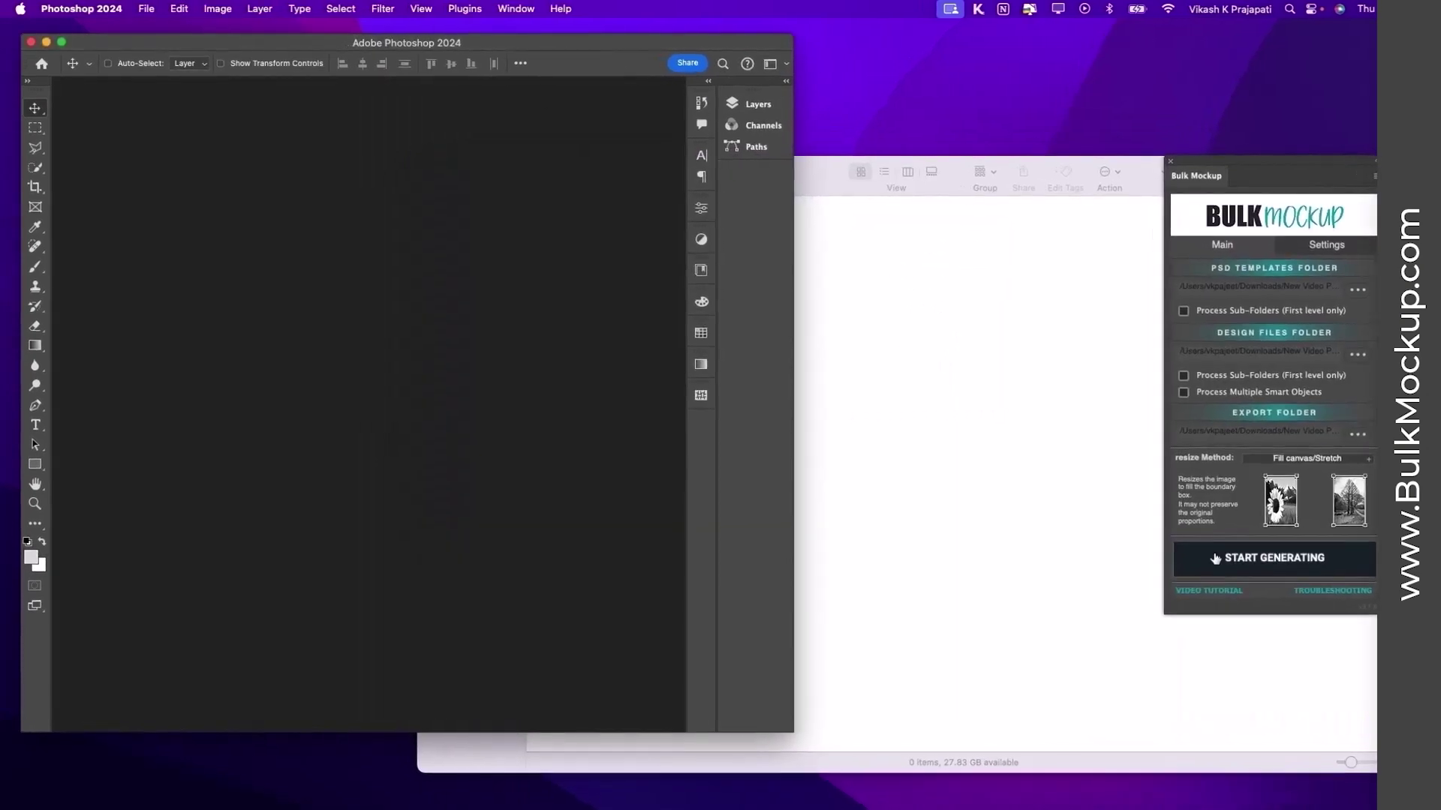
- Start batch-generating the patterned dress mockup JPGs into the Export folder
click(1250, 564)
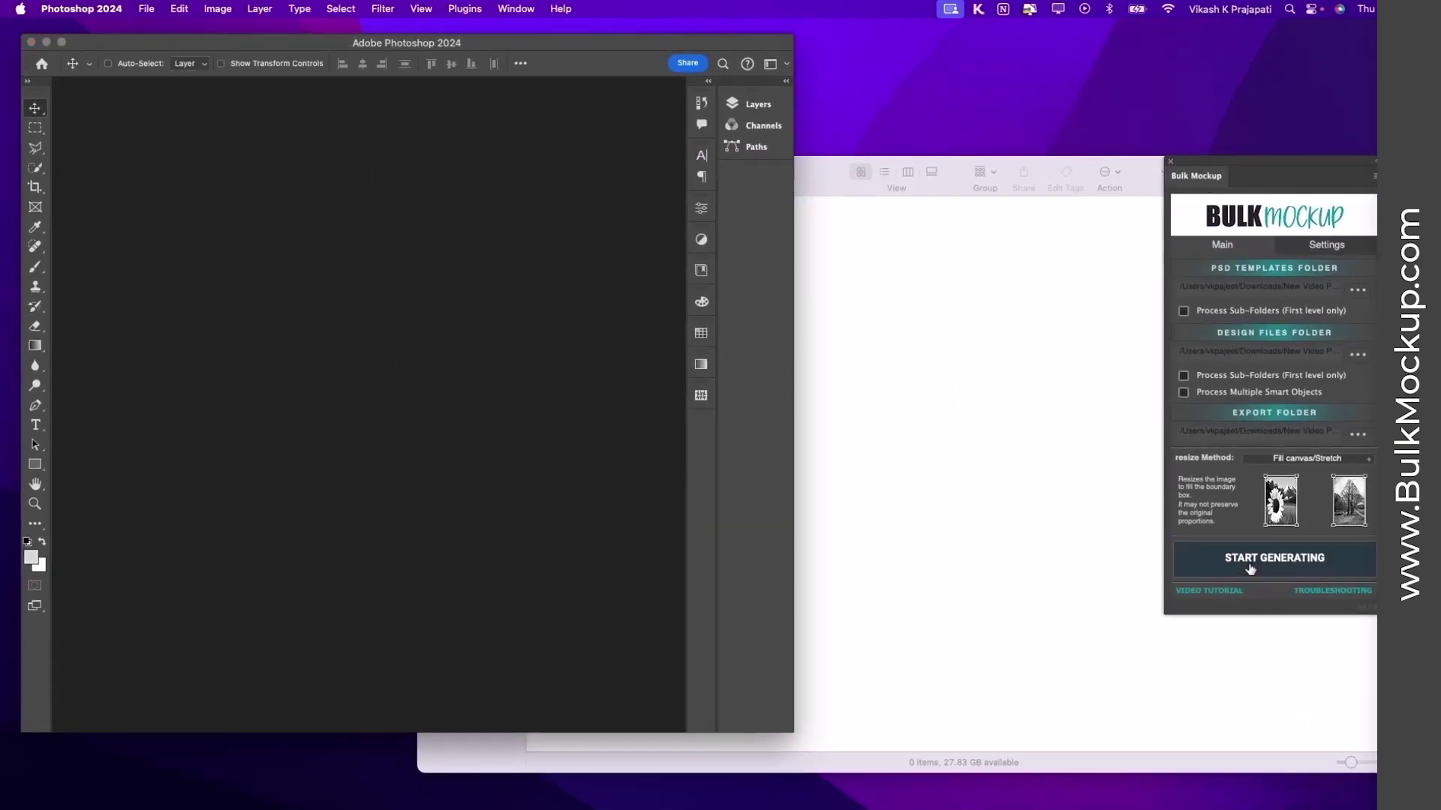